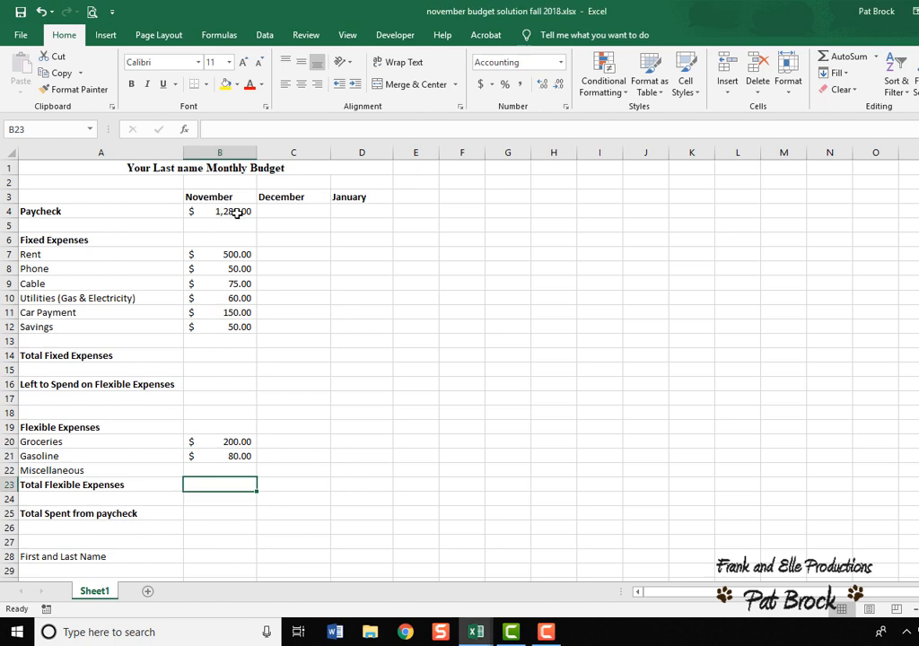
Enter a SUM function in the Total Fixed Expenses cell for November, with its range set to B7:B12.
{"action": "left_click", "coordinate": [236, 214]}
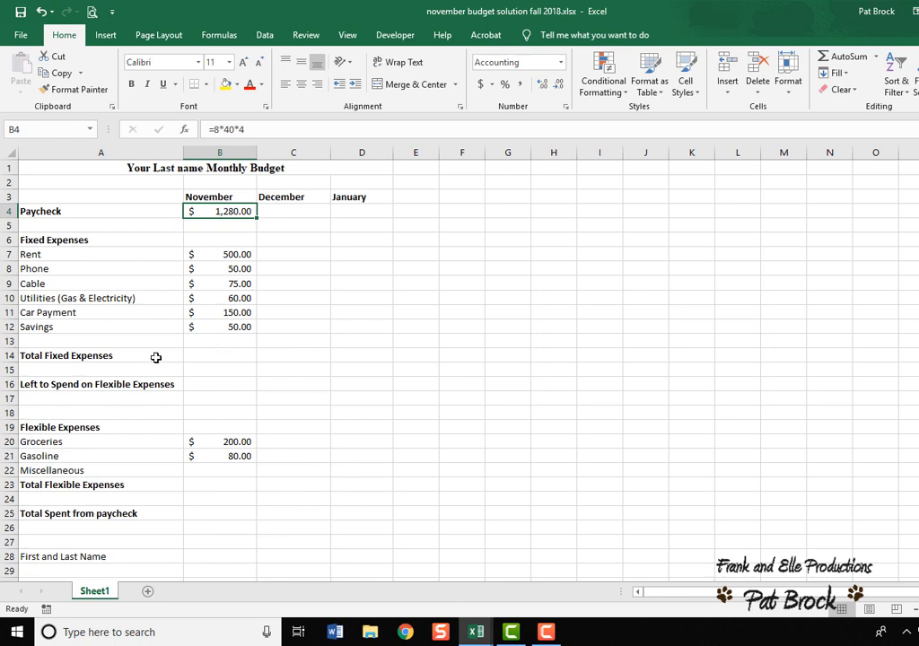
{"action": "left_click", "coordinate": [208, 359]}
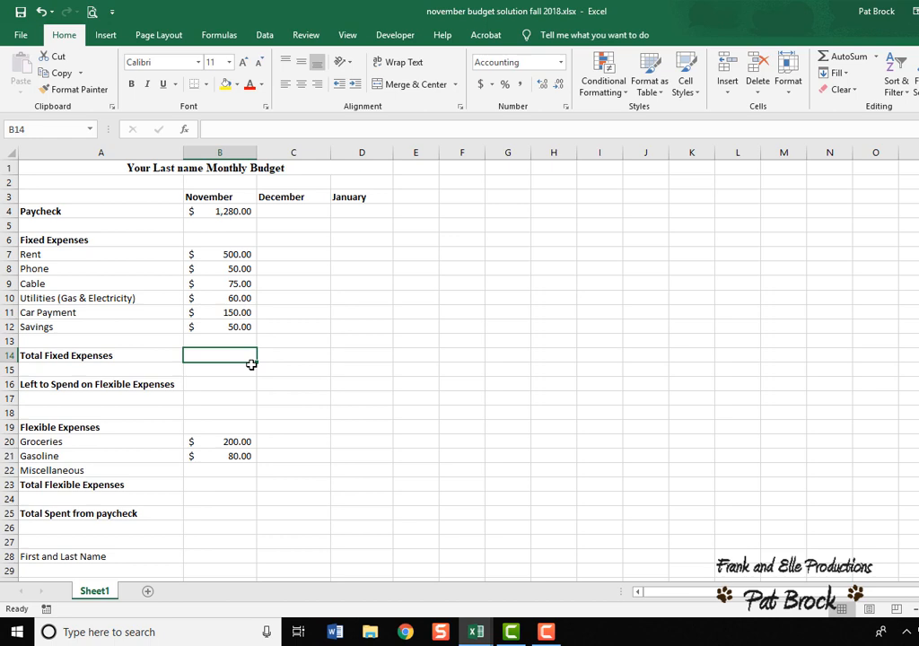
{"action": "type", "text": "="}
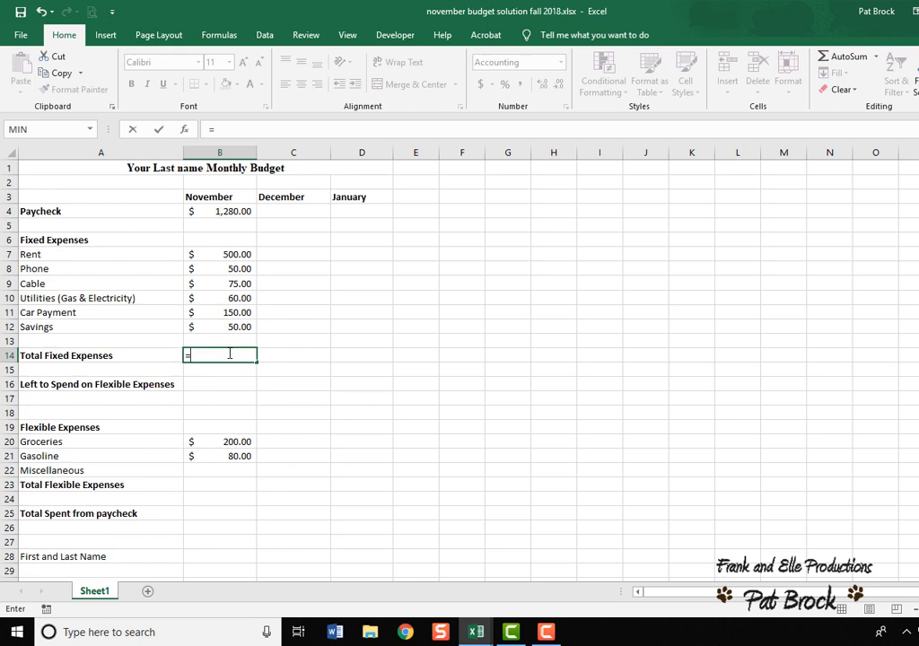
{"action": "left_click", "coordinate": [90, 129]}
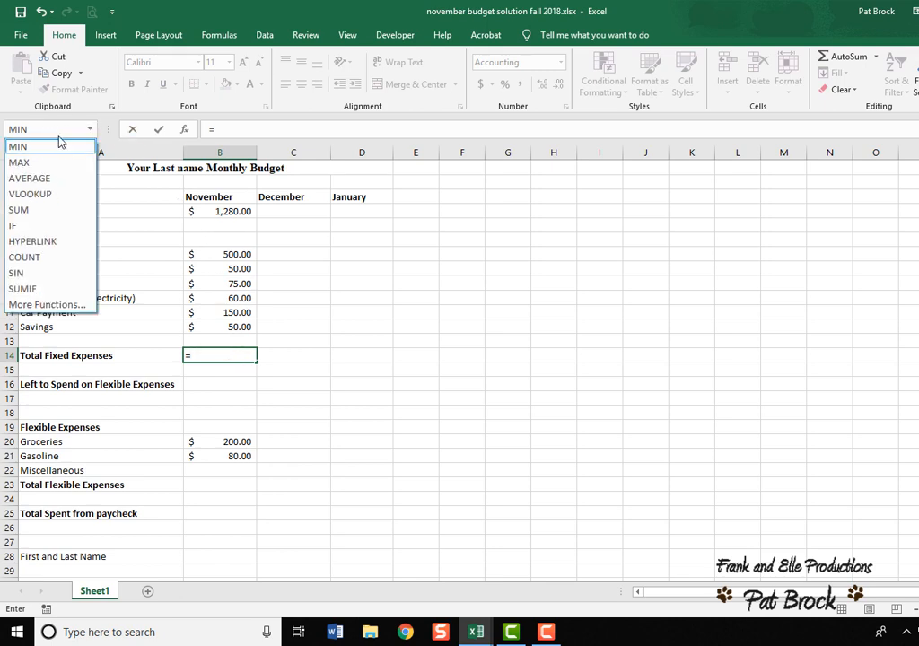
{"action": "left_click", "coordinate": [48, 217]}
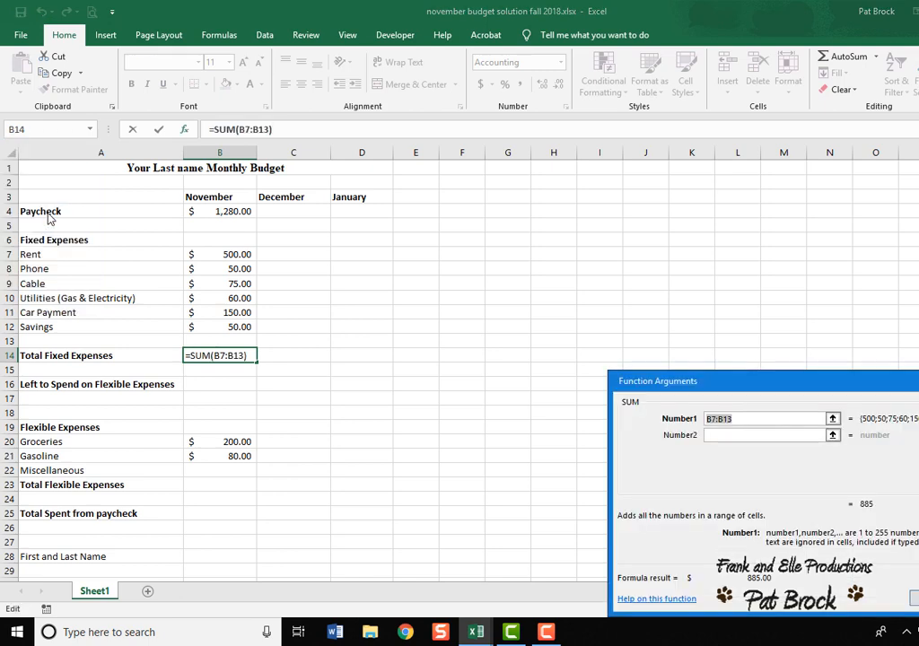
{"action": "left_click_drag", "start_coordinate": [802, 397], "coordinate": [603, 260]}
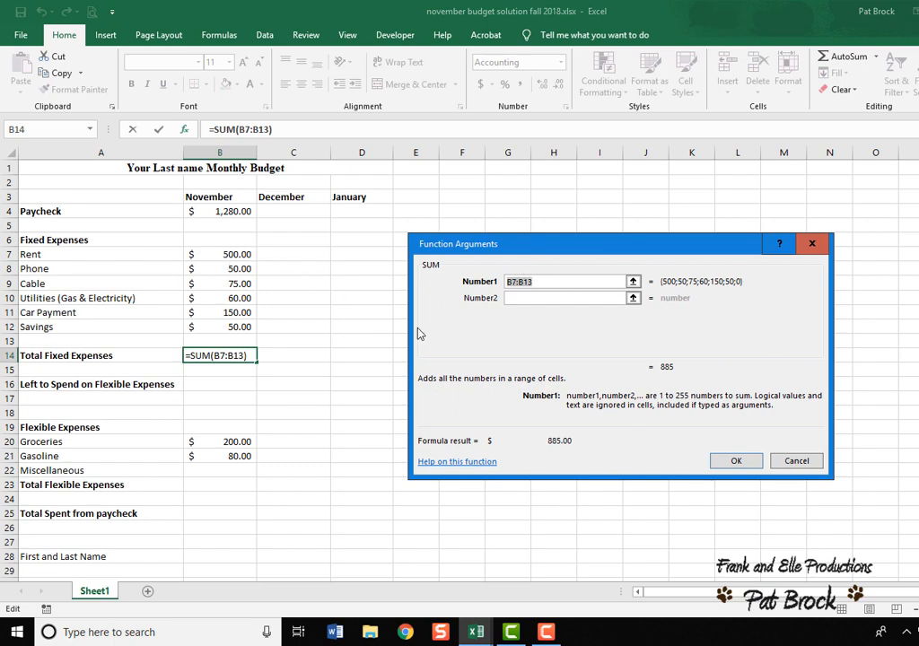
{"action": "left_click", "coordinate": [546, 281]}
{"action": "key", "text": "BackSpace"}
{"action": "key", "text": "BackSpace"}
{"action": "key", "text": "BackSpace"}
{"action": "key", "text": "BackSpace"}
{"action": "key", "text": "BackSpace"}
{"action": "key", "text": "BackSpace"}
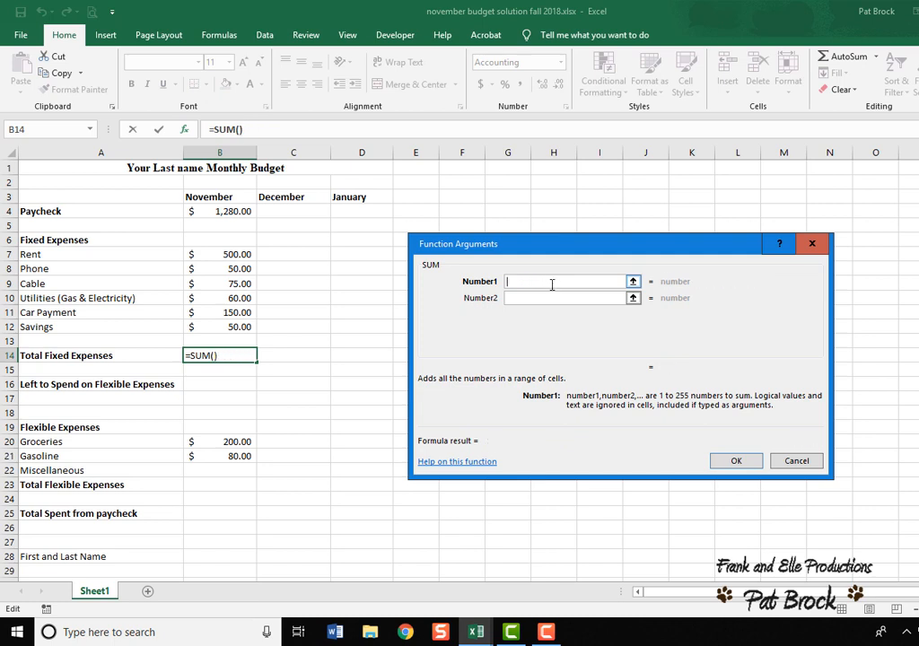
{"action": "type", "text": "B7"}
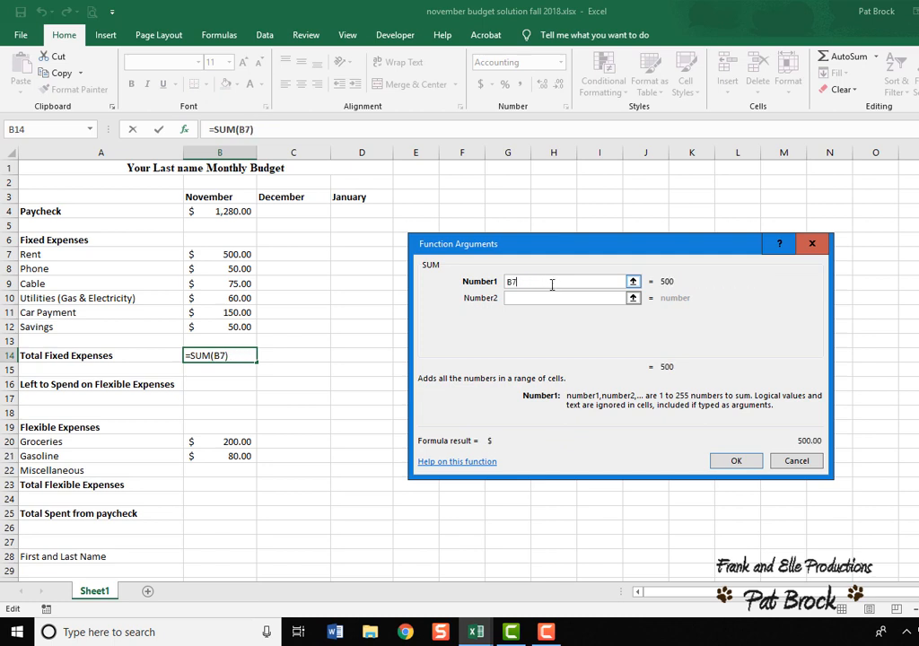
{"action": "type", "text": ":"}
{"action": "type", "text": "B12"}
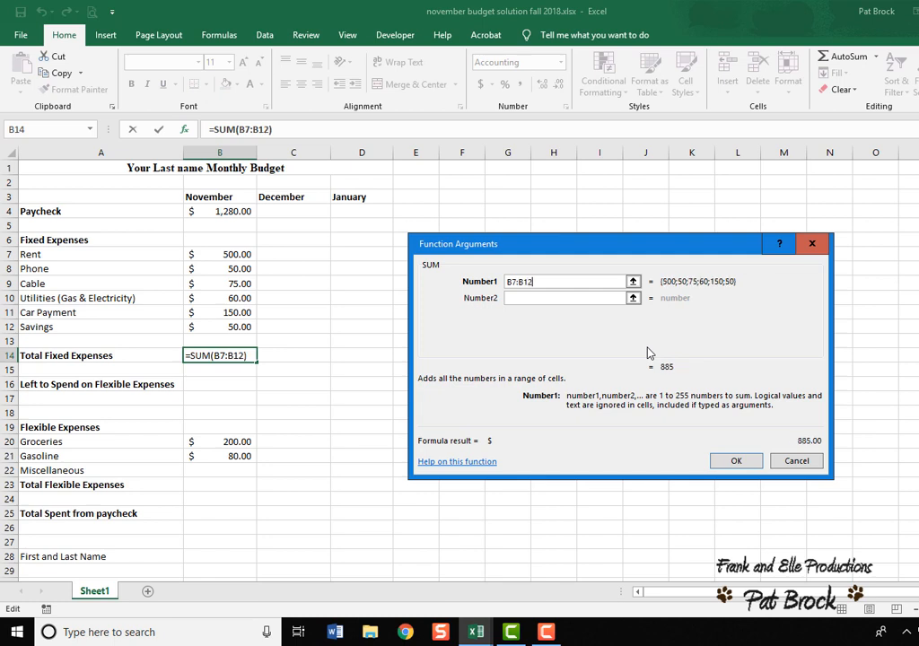
{"action": "left_click", "coordinate": [736, 460]}
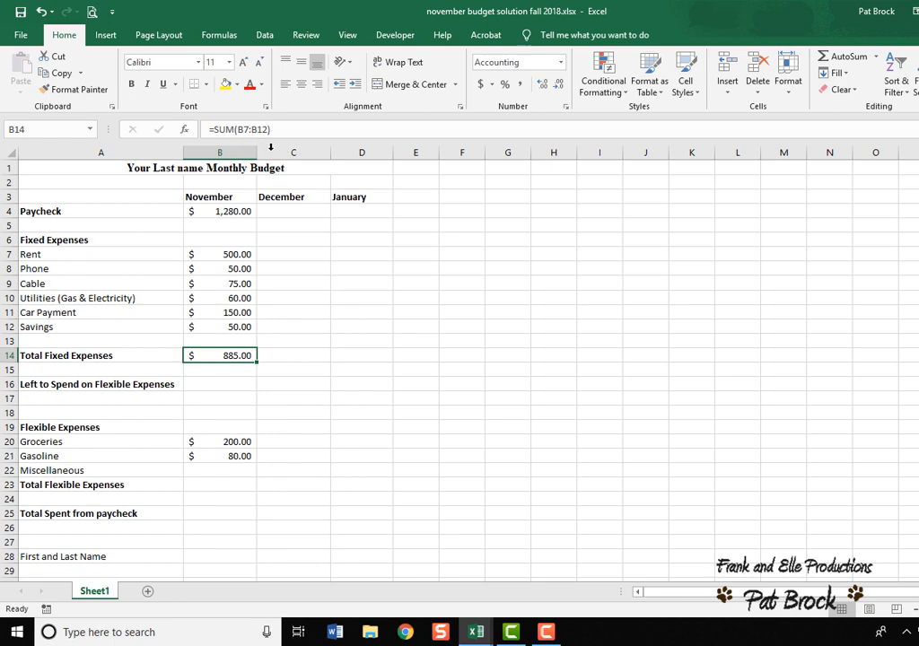
Calculate Left to Spend on Flexible Expenses for November with the formula =B4-B14.
{"action": "left_click", "coordinate": [236, 383]}
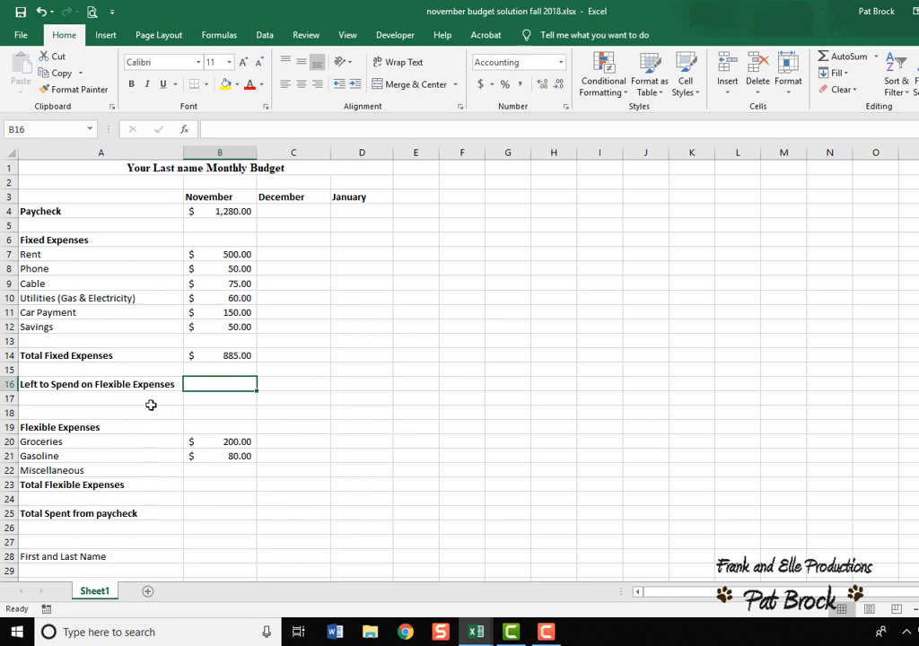
{"action": "scroll", "coordinate": [151, 405], "scroll_direction": "down", "scroll_amount": 1}
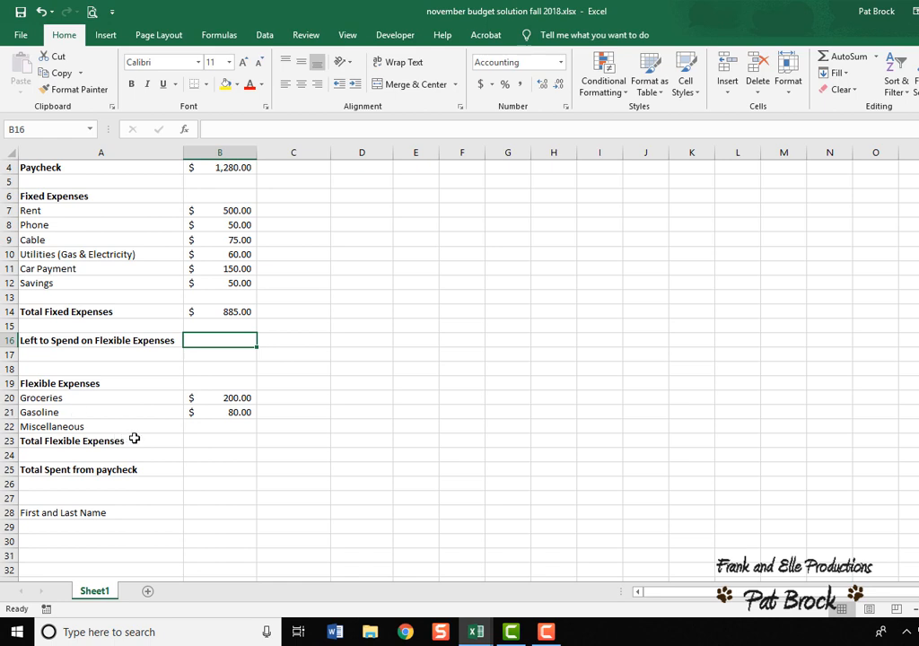
{"action": "scroll", "coordinate": [134, 437], "scroll_direction": "up", "scroll_amount": 1}
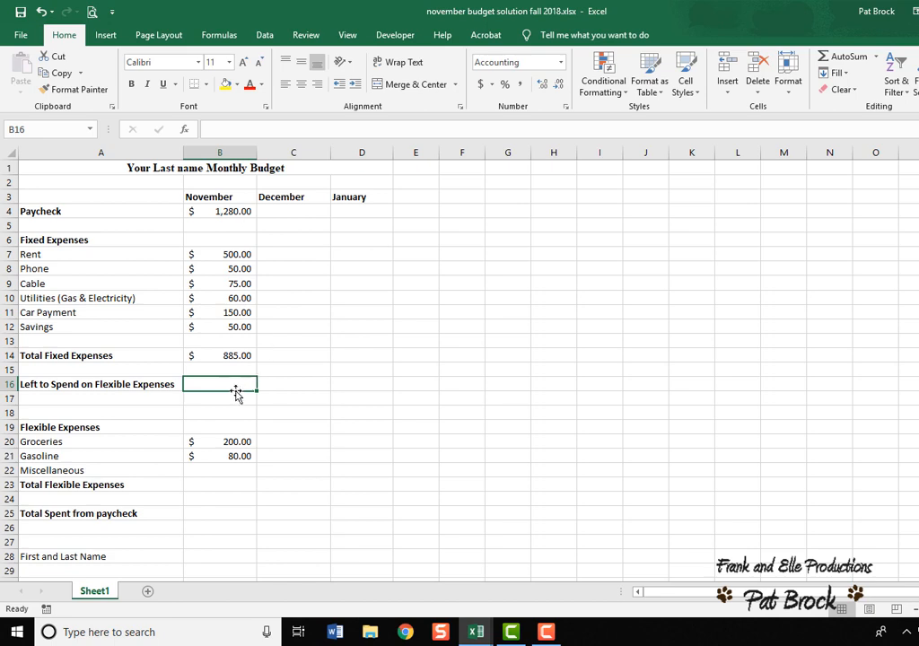
{"action": "type", "text": "="}
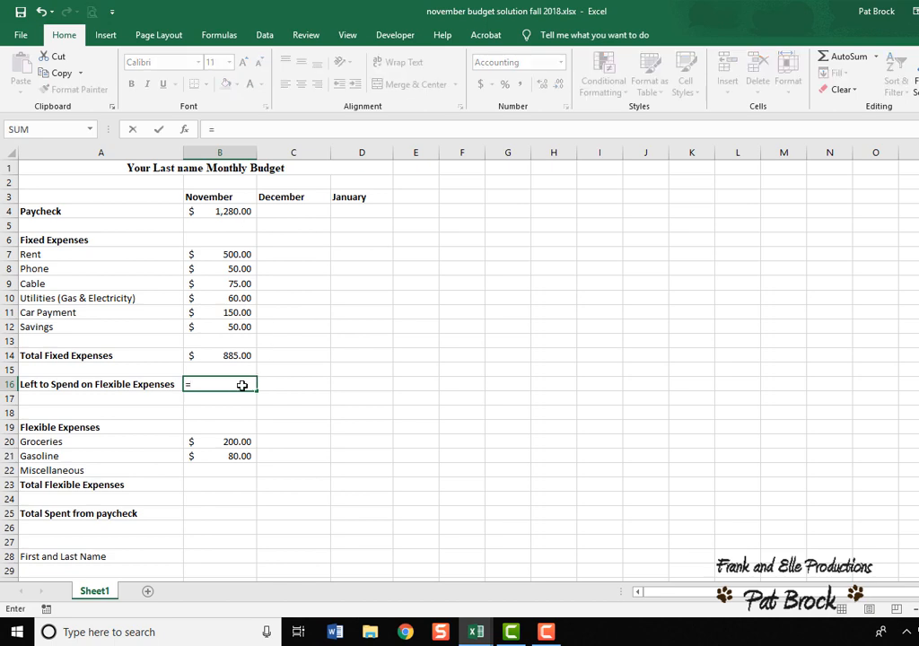
{"action": "type", "text": "B4-"}
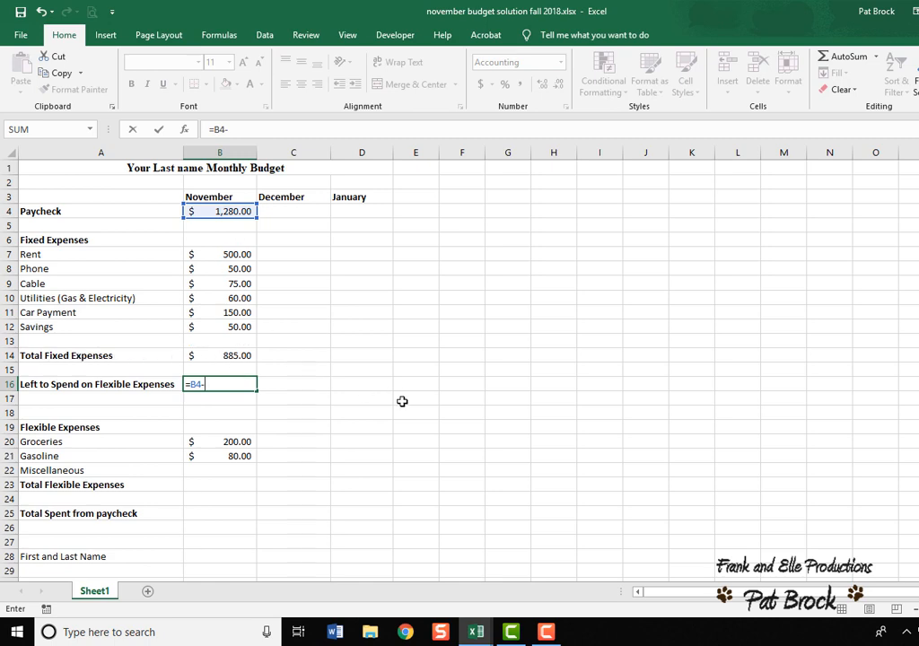
{"action": "type", "text": "b14"}
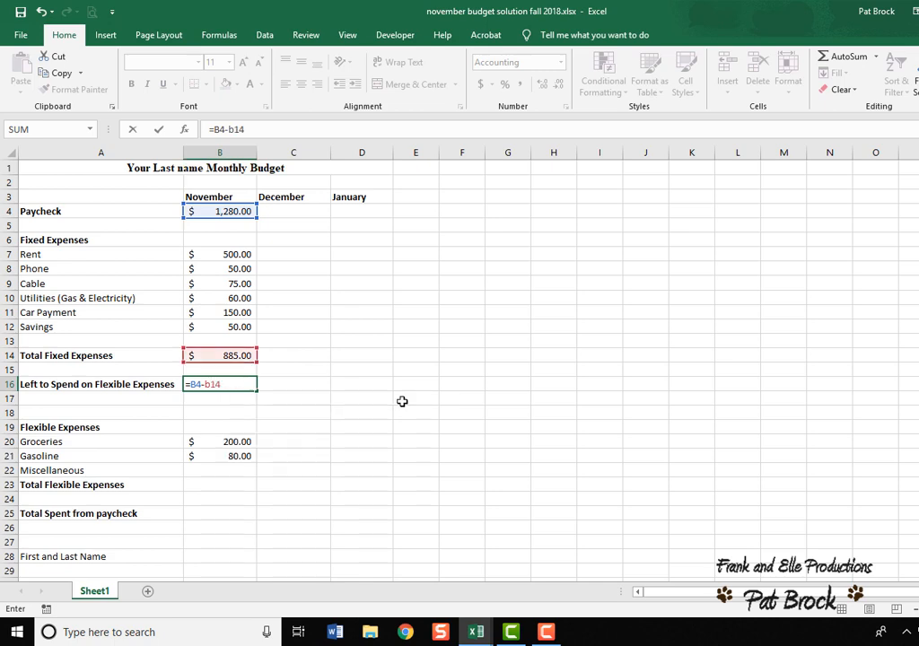
{"action": "key", "text": "Return"}
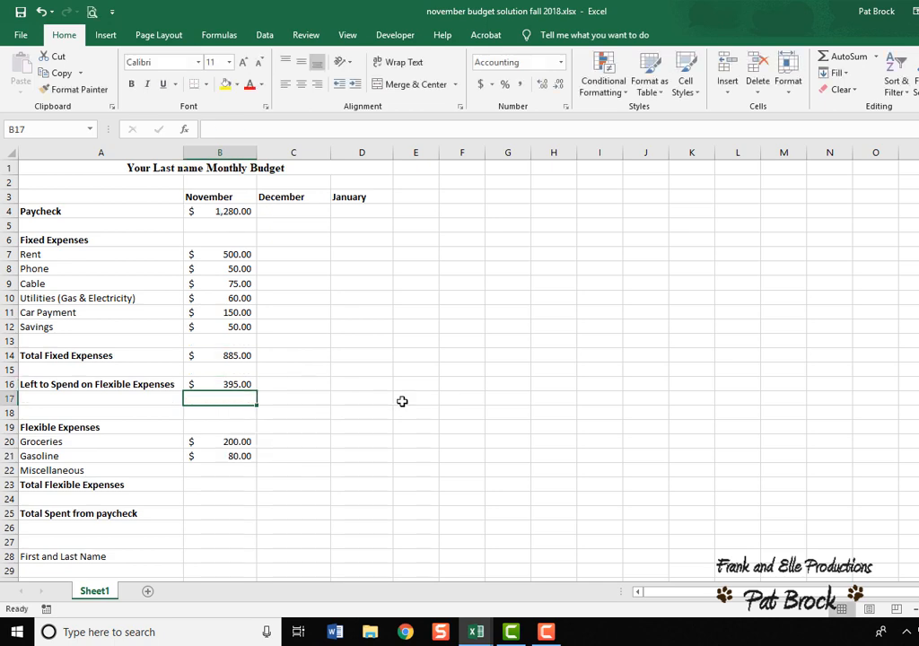
Inspect the formulas behind the Left to Spend, Groceries and Gasoline amounts.
{"action": "left_click", "coordinate": [233, 384]}
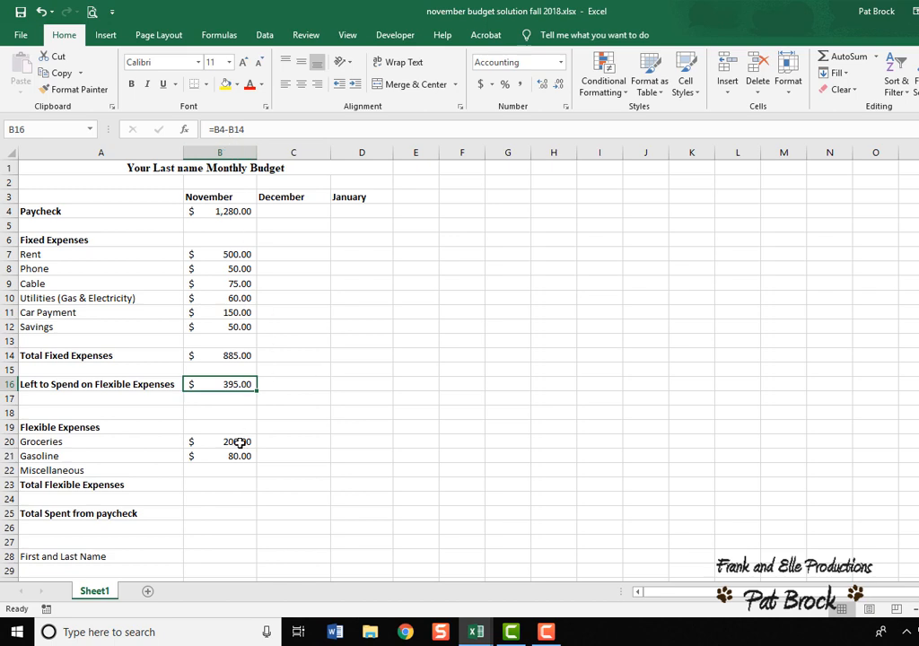
{"action": "left_click", "coordinate": [239, 442]}
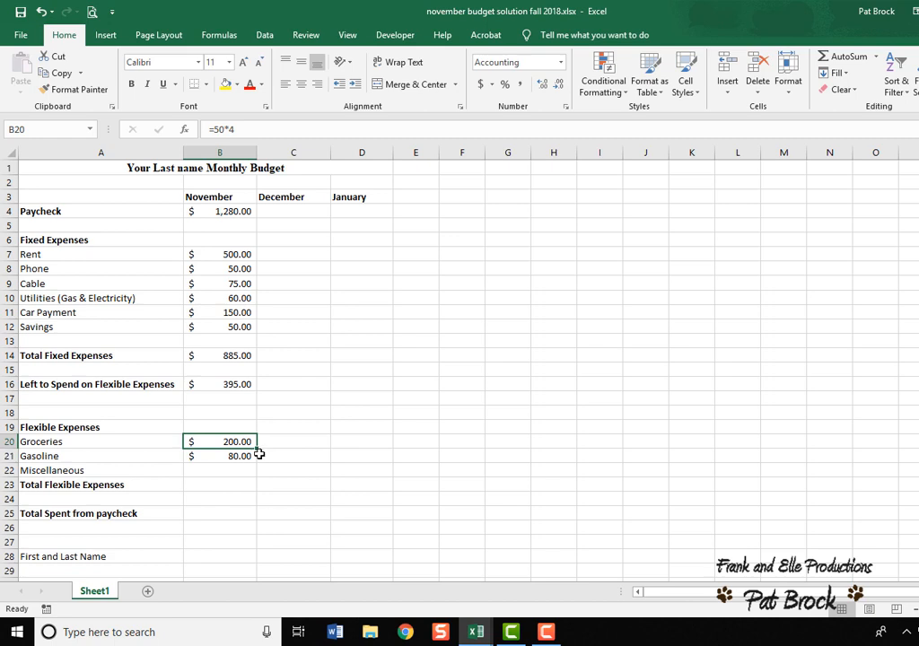
{"action": "left_click", "coordinate": [242, 458]}
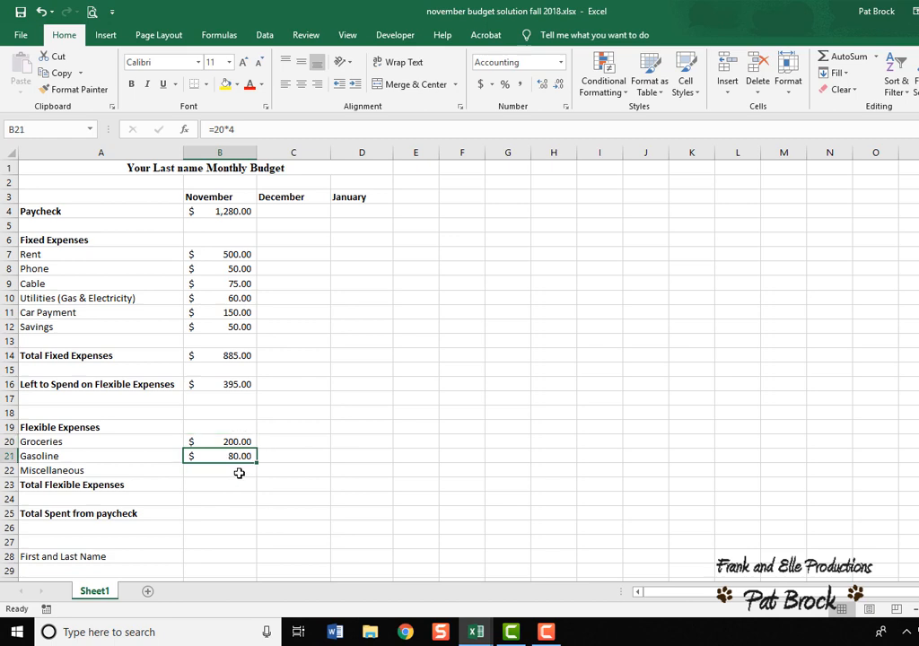
Set November's Miscellaneous amount to the formula =B16-B20-B21.
{"action": "left_click", "coordinate": [240, 472]}
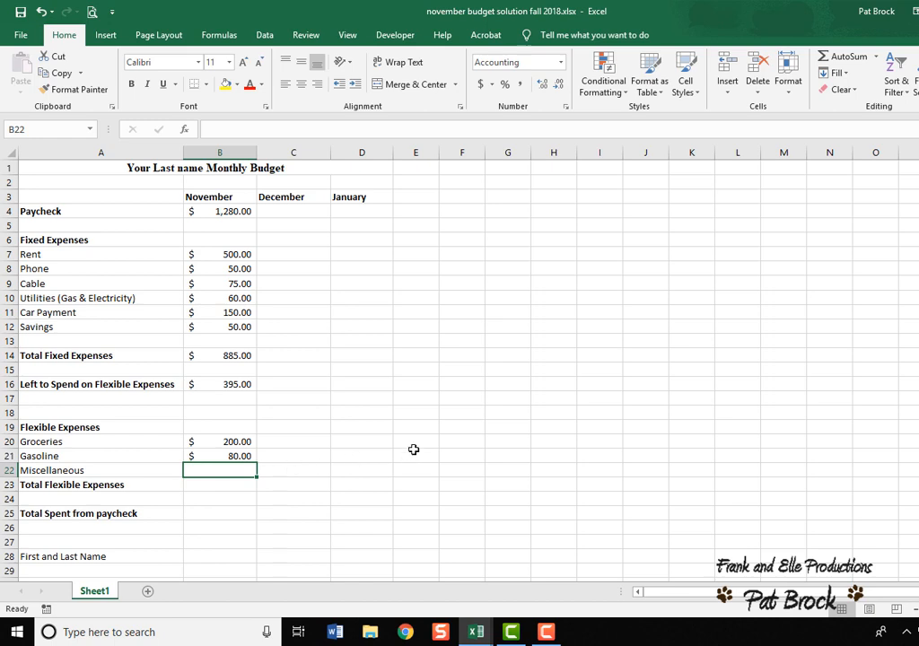
{"action": "type", "text": "="}
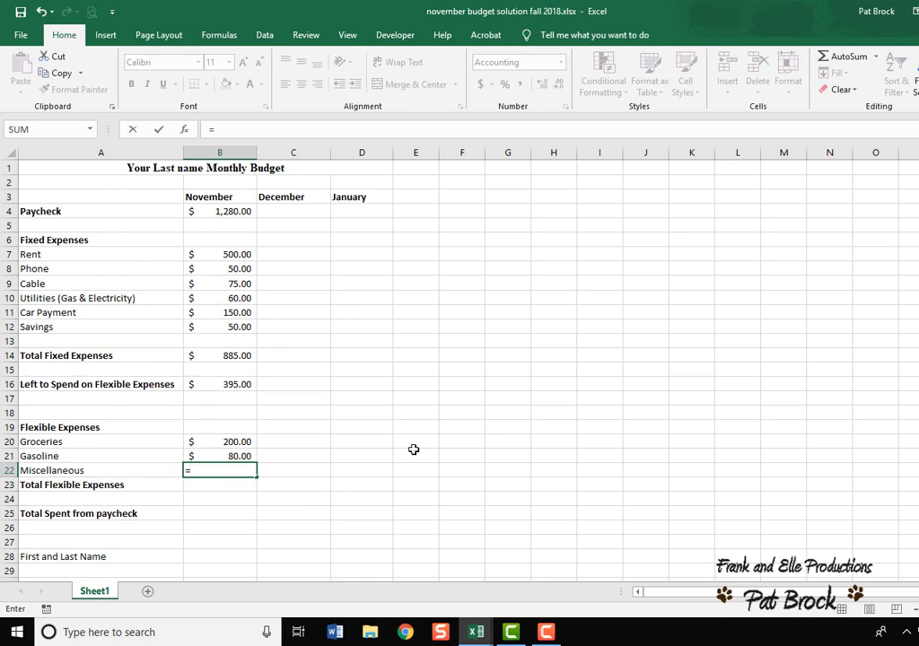
{"action": "type", "text": "B"}
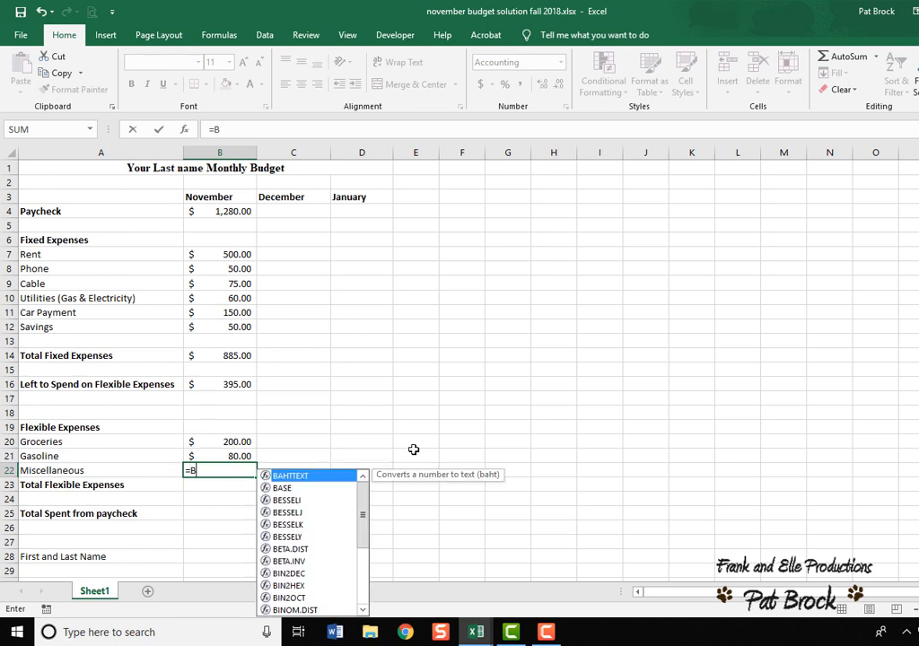
{"action": "type", "text": "16"}
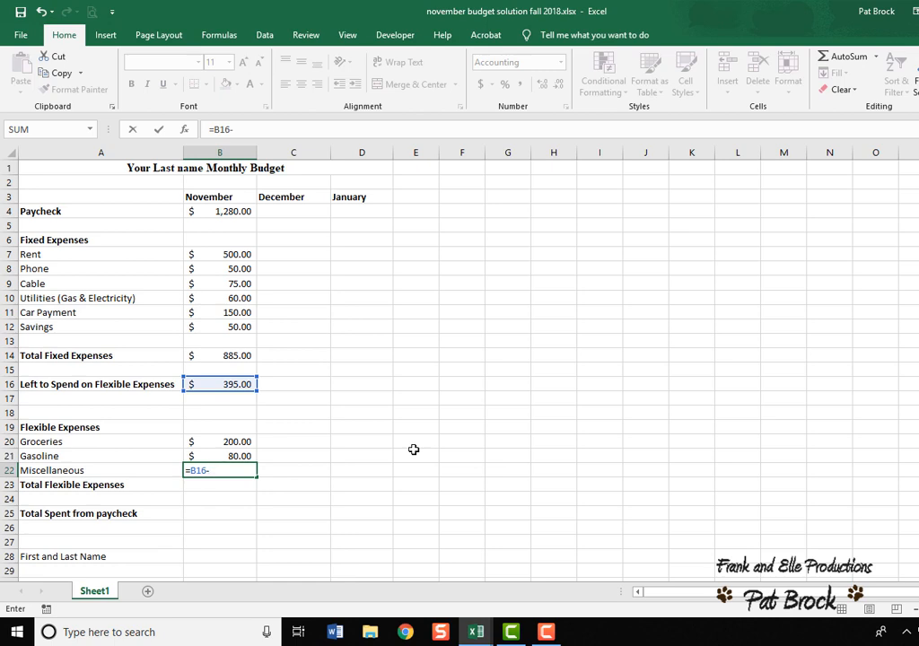
{"action": "type", "text": "-b20"}
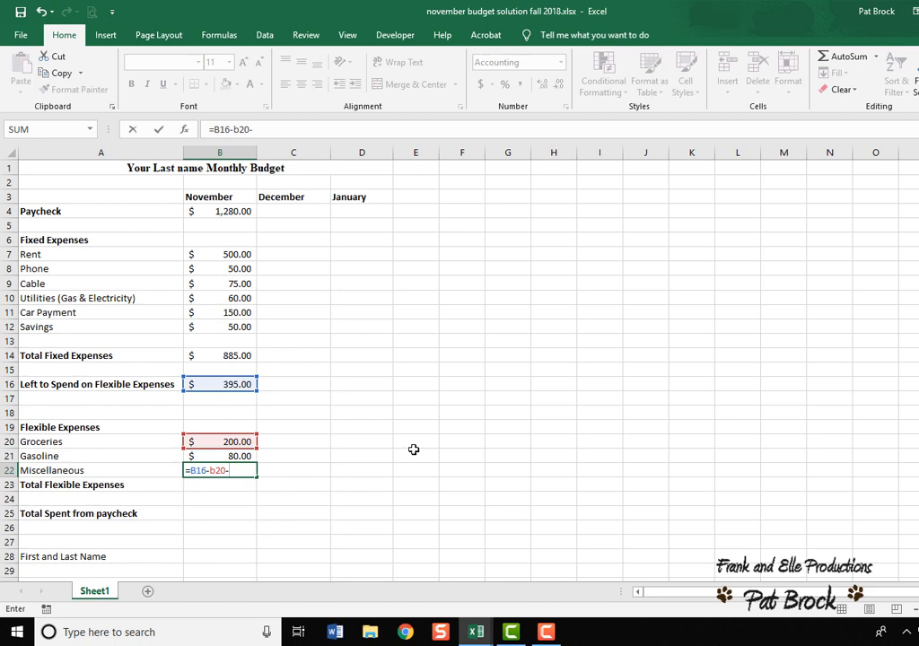
{"action": "type", "text": "-b21"}
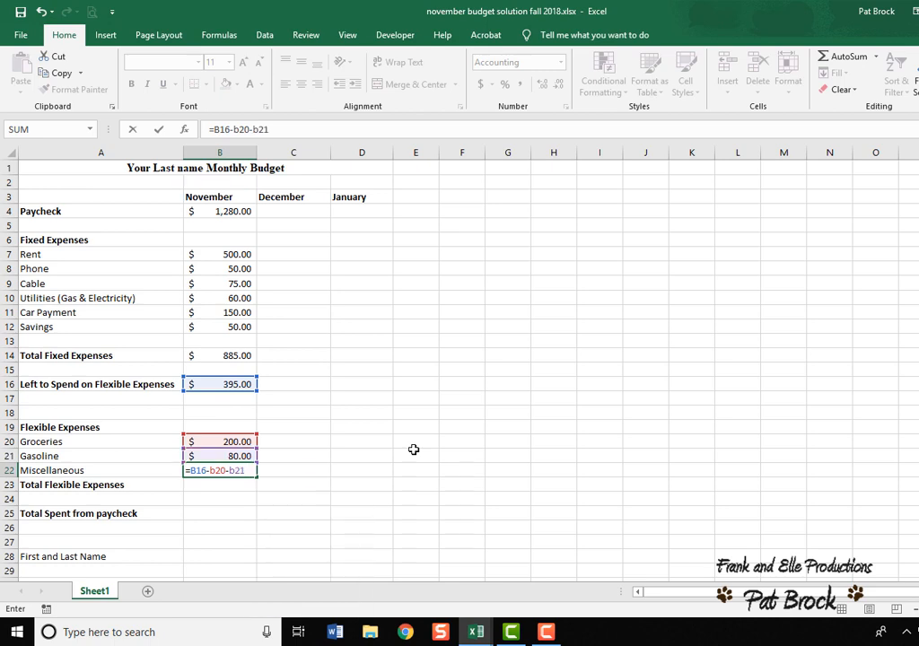
{"action": "key", "text": "Return"}
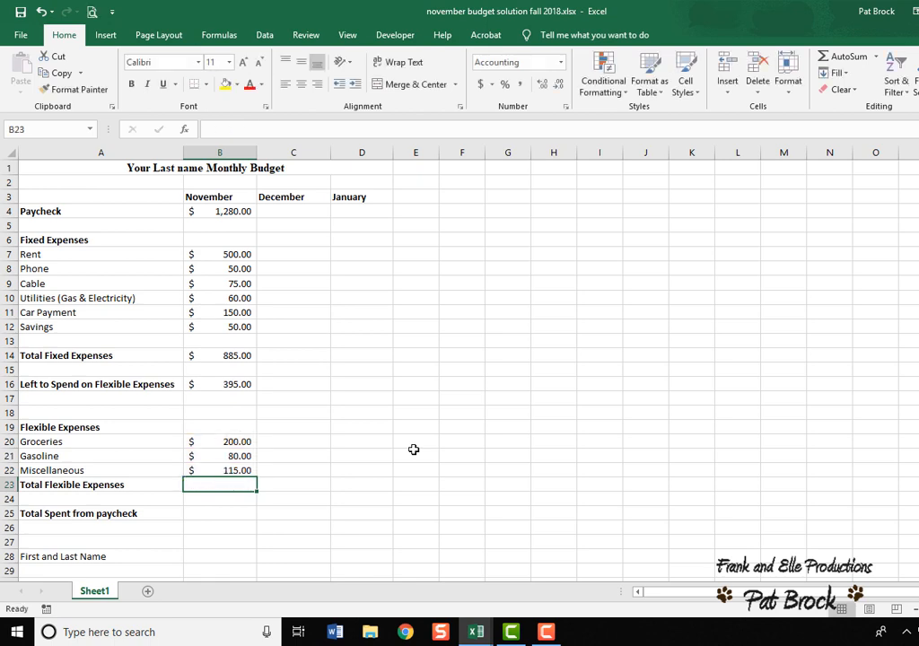
Calculate Total Flexible Expenses for November with the formula =B20+B21+B22.
{"action": "left_click", "coordinate": [231, 471]}
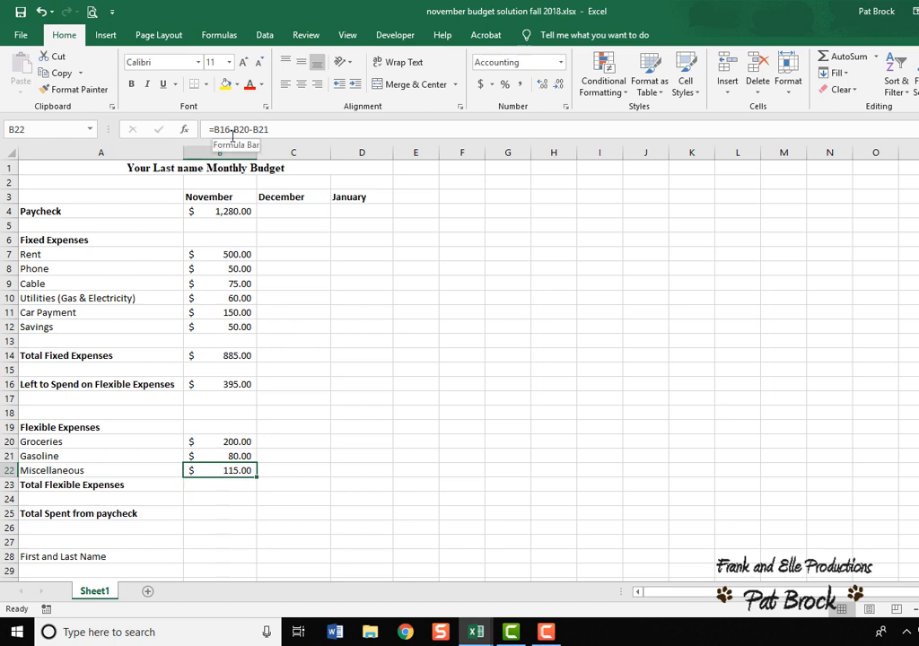
{"action": "left_click", "coordinate": [231, 487]}
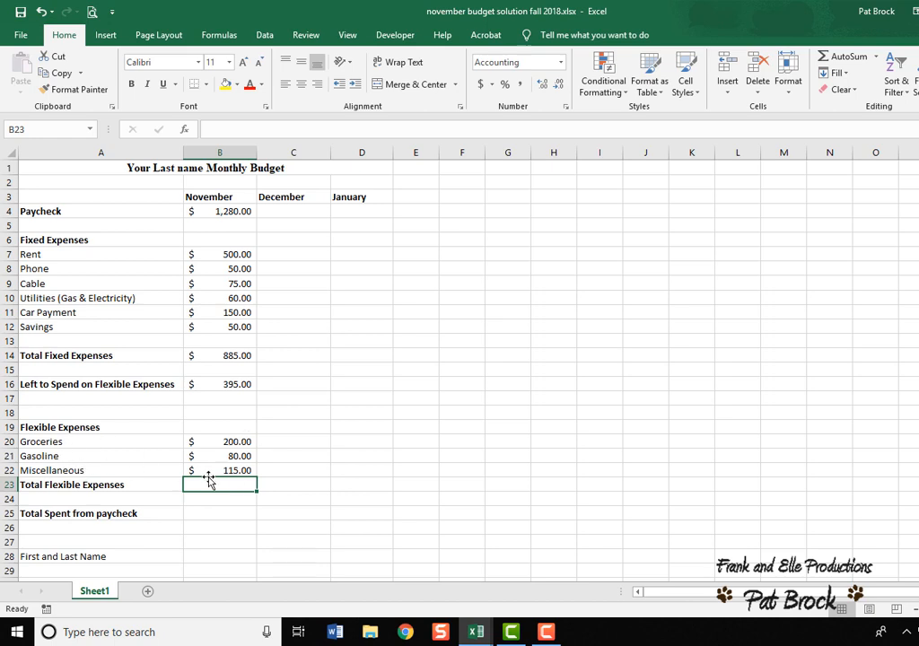
{"action": "type", "text": "="}
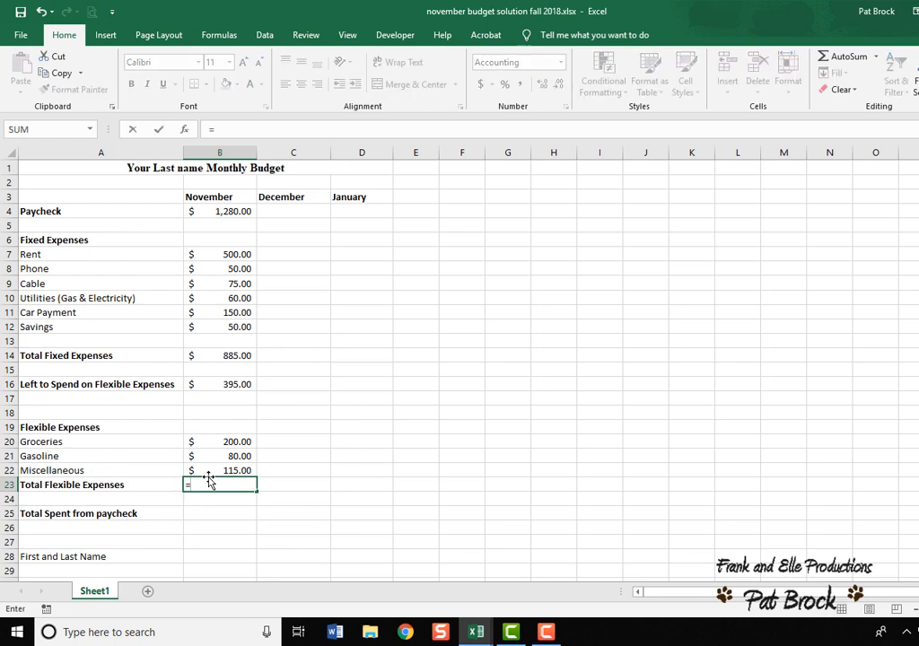
{"action": "type", "text": "B20"}
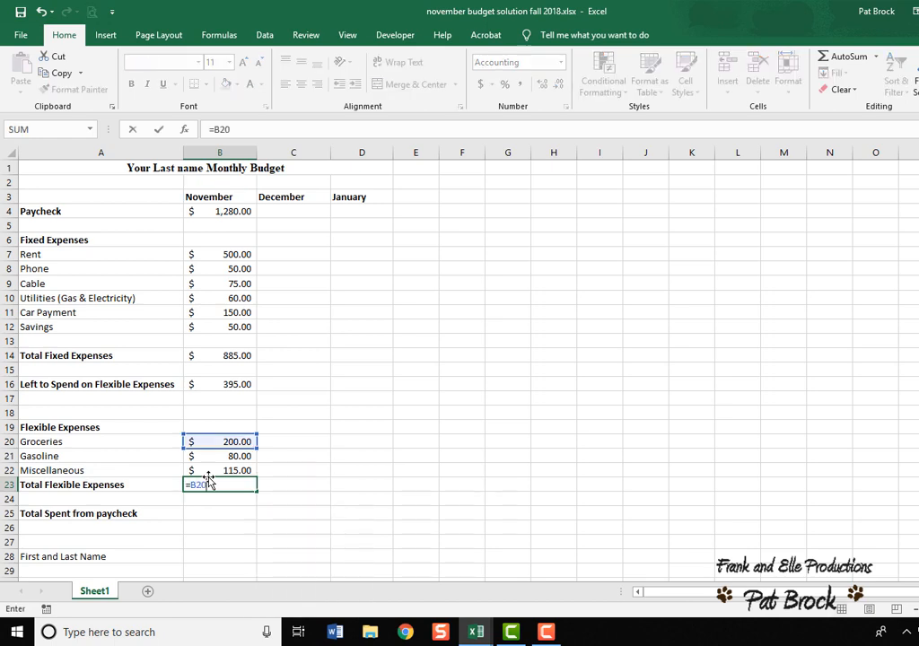
{"action": "type", "text": "+B"}
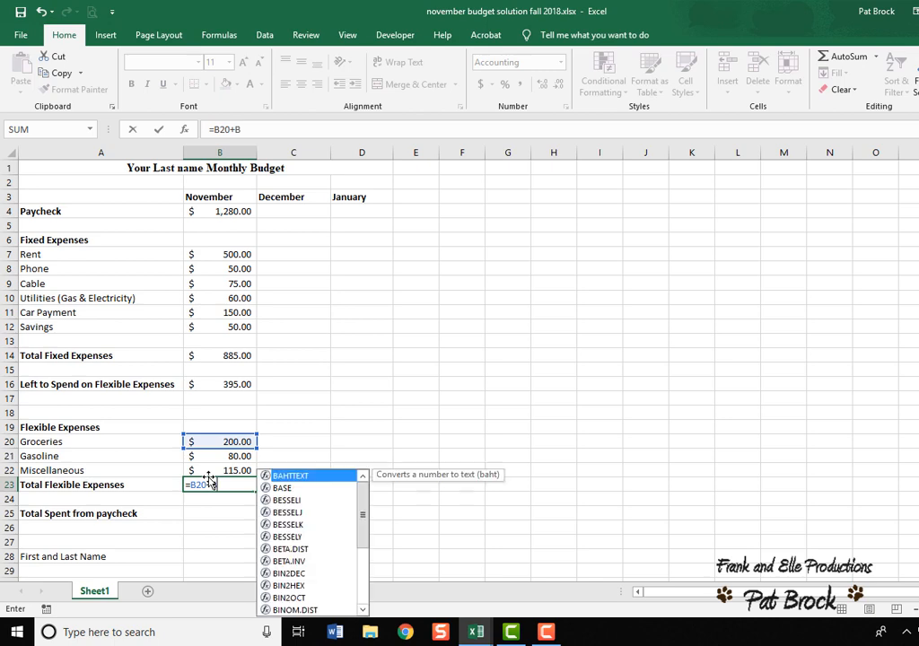
{"action": "type", "text": "21"}
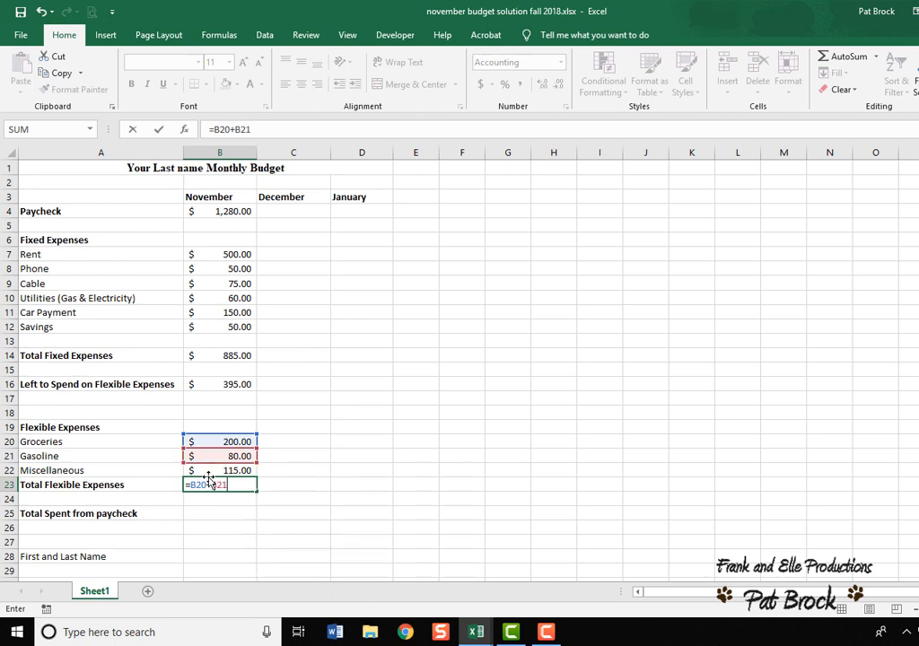
{"action": "type", "text": "+b22"}
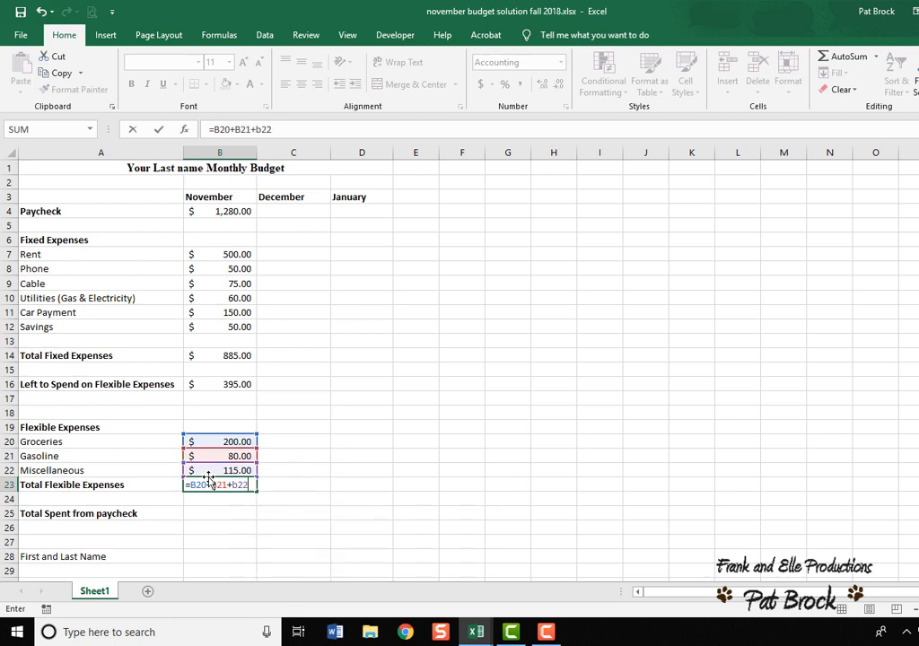
{"action": "key", "text": "Return"}
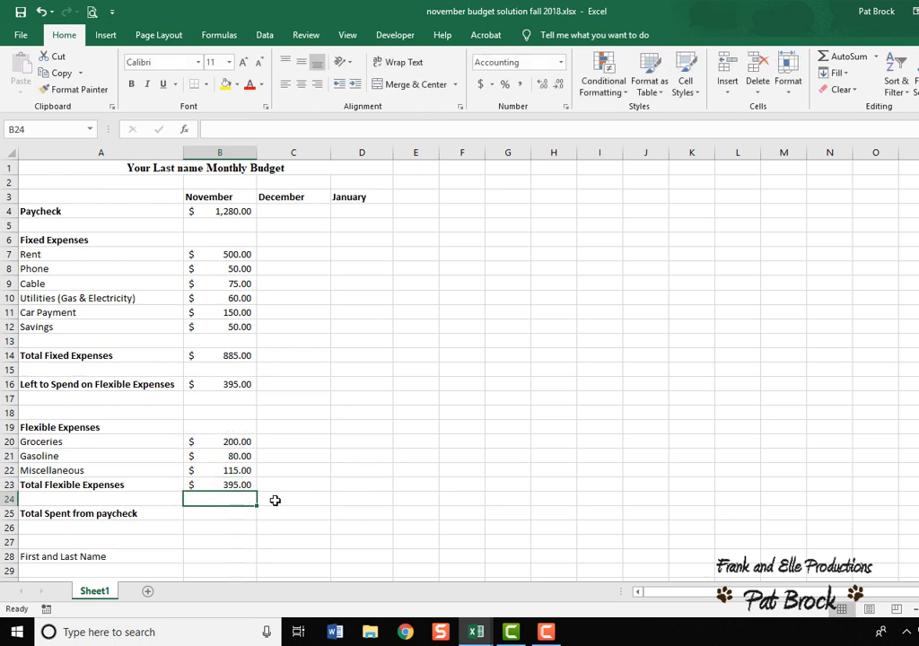
Try entering =SUM(B20:B22) in the blank row below Total Flexible Expenses, then clear that cell again.
{"action": "type", "text": "="}
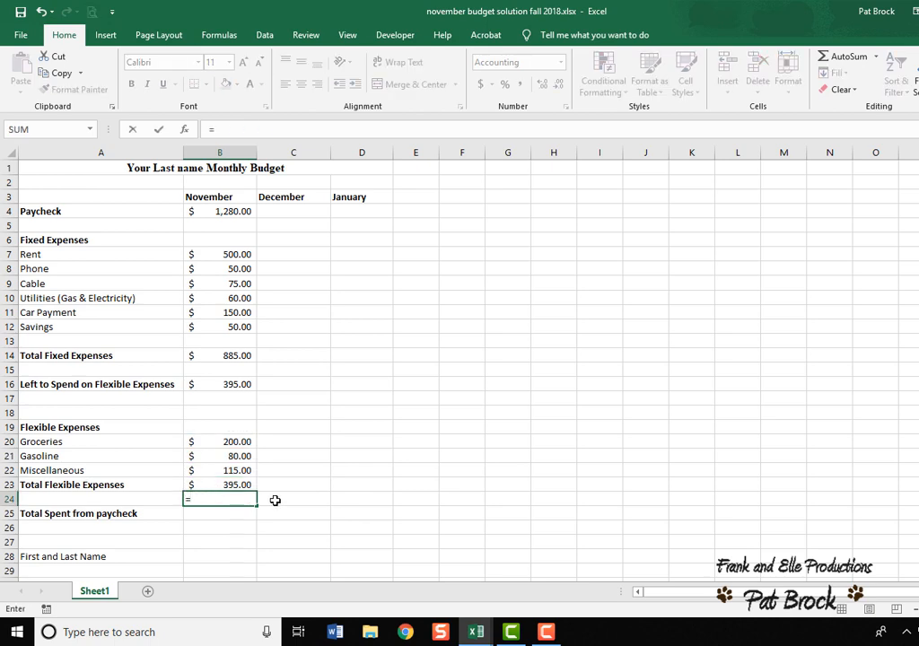
{"action": "left_click", "coordinate": [89, 130]}
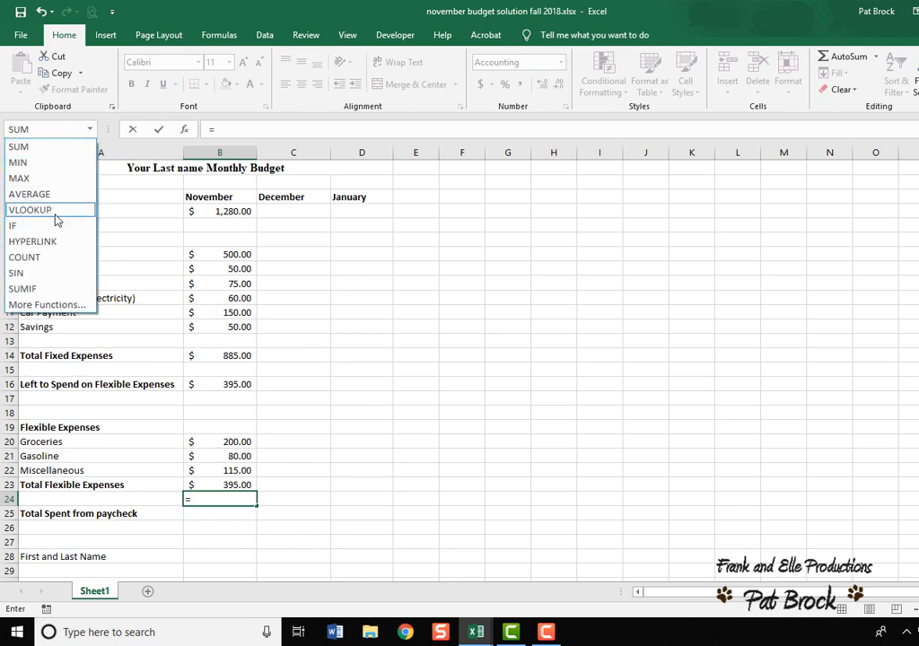
{"action": "left_click", "coordinate": [52, 147]}
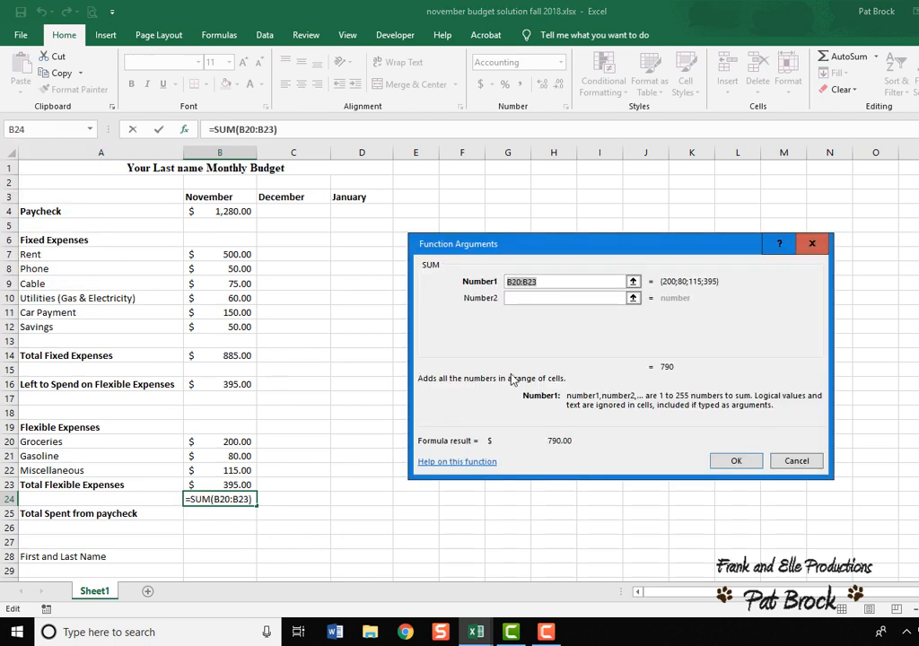
{"action": "type", "text": "b2"}
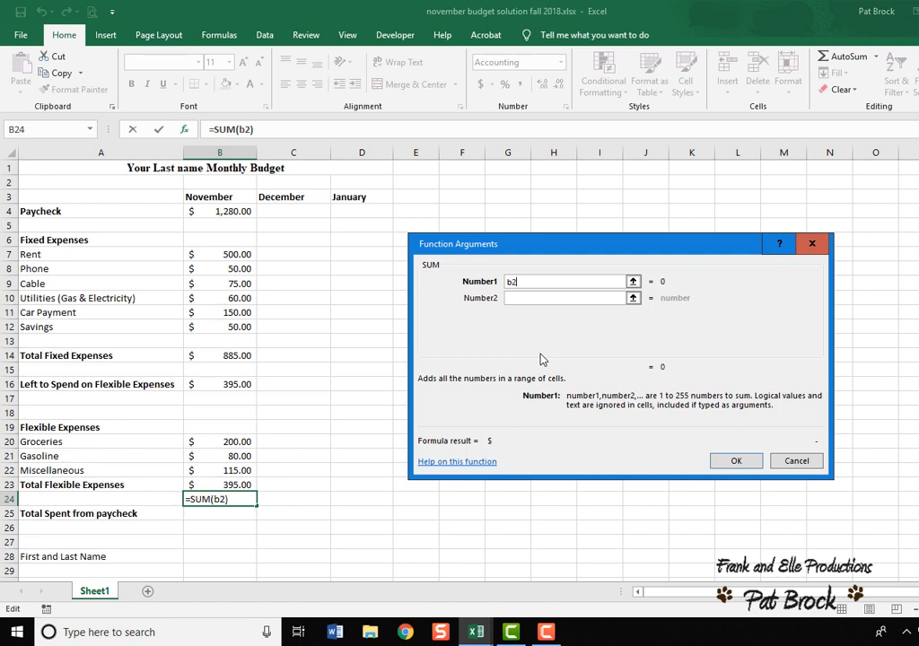
{"action": "type", "text": "0:b22"}
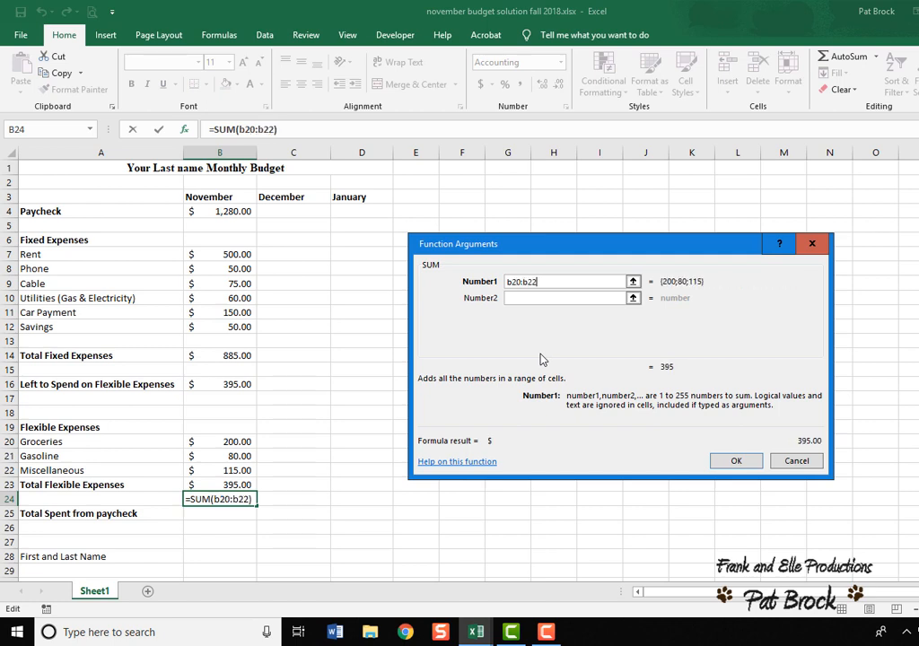
{"action": "key", "text": "Return"}
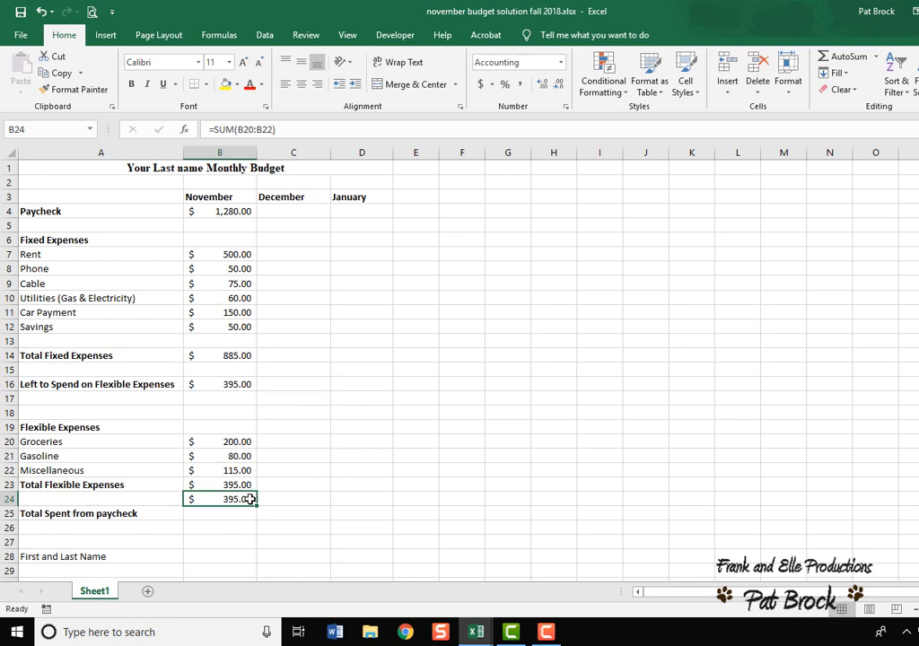
{"action": "key", "text": "Delete"}
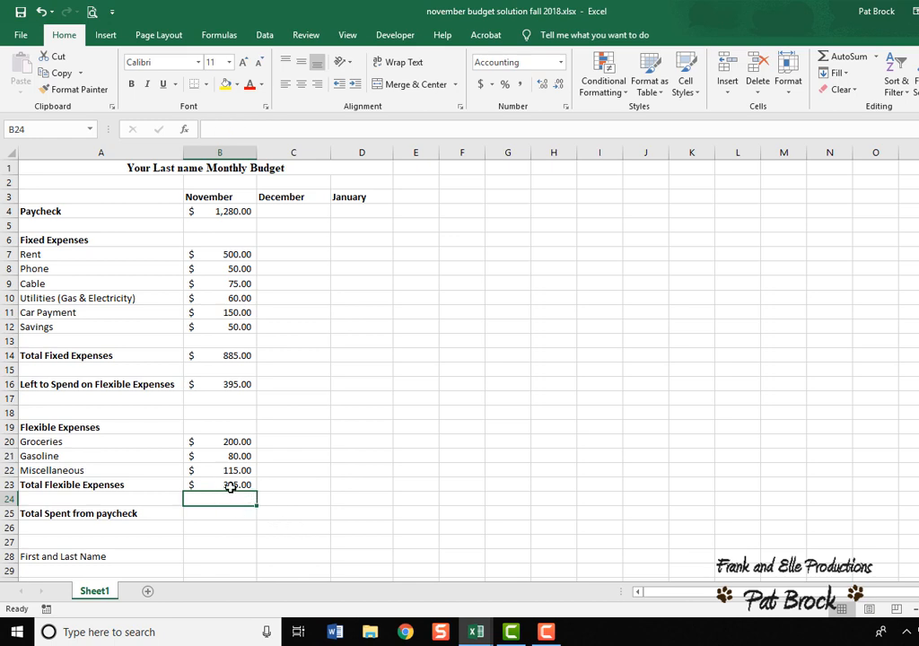
Replace November's Total Flexible Expenses formula with the SUM function over B20:B22.
{"action": "left_click", "coordinate": [231, 485]}
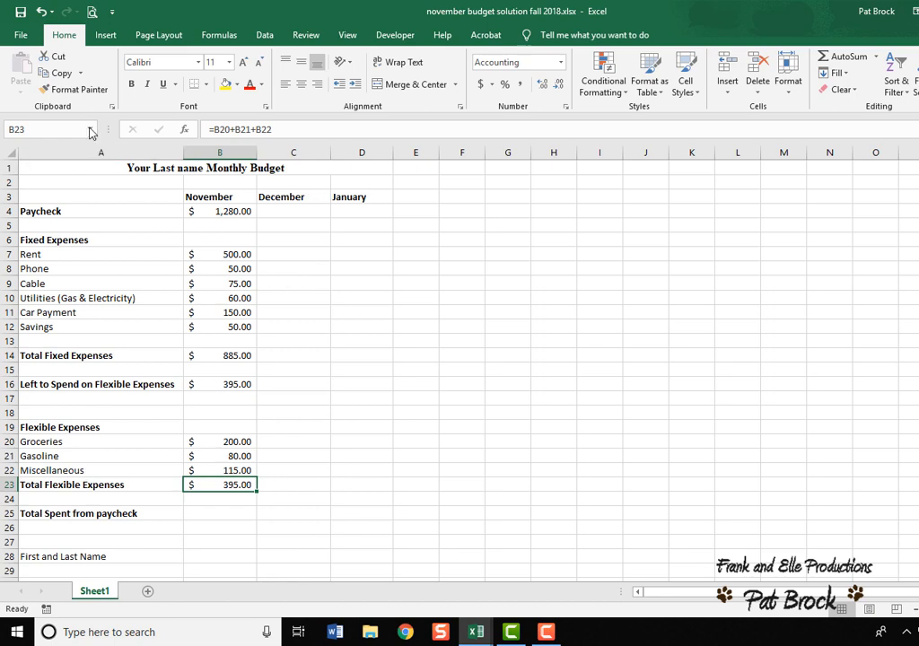
{"action": "left_click", "coordinate": [299, 129]}
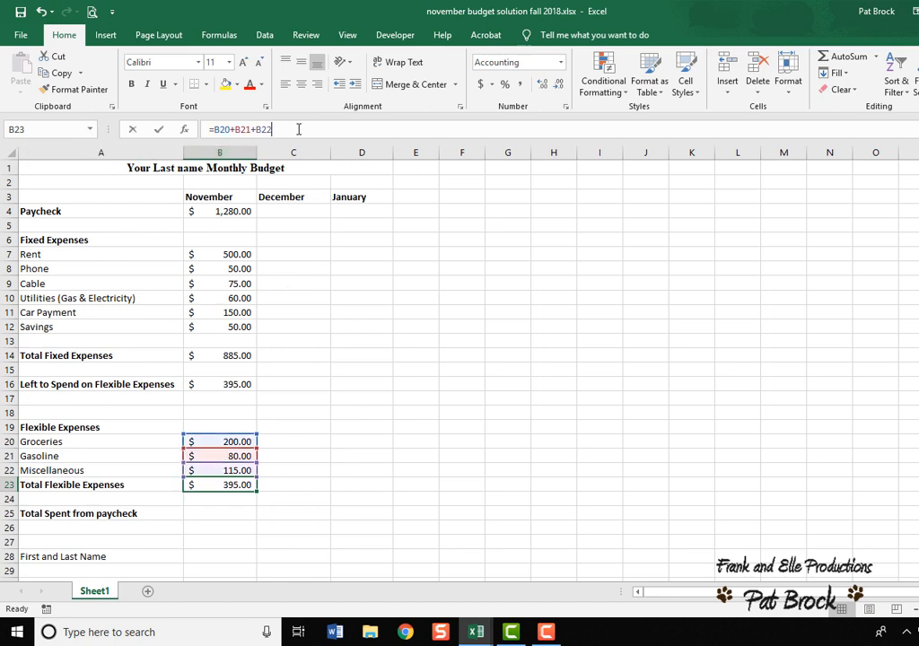
{"action": "left_click_drag", "start_coordinate": [299, 129], "coordinate": [141, 129]}
{"action": "key", "text": "Delete"}
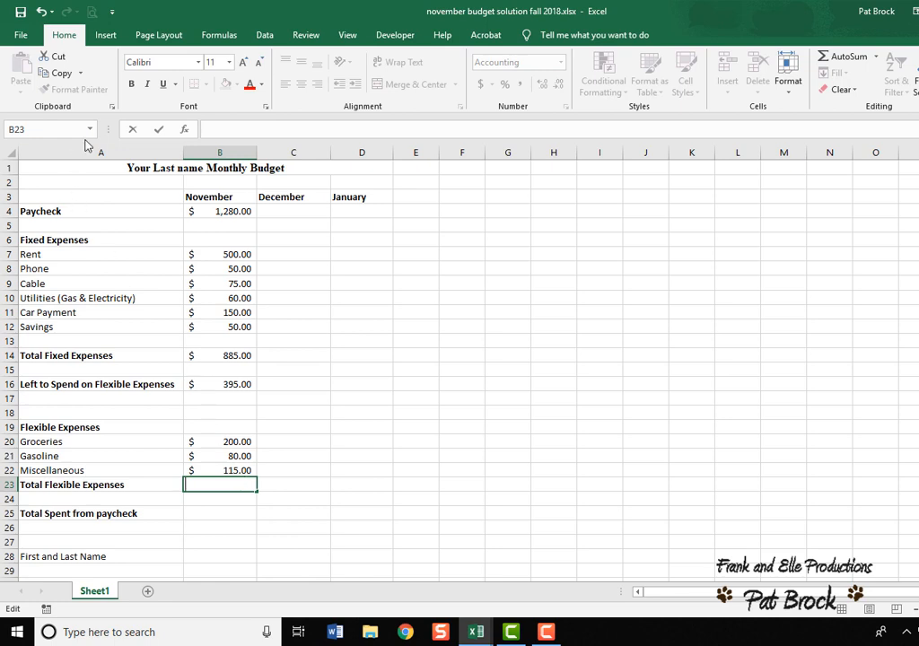
{"action": "type", "text": "="}
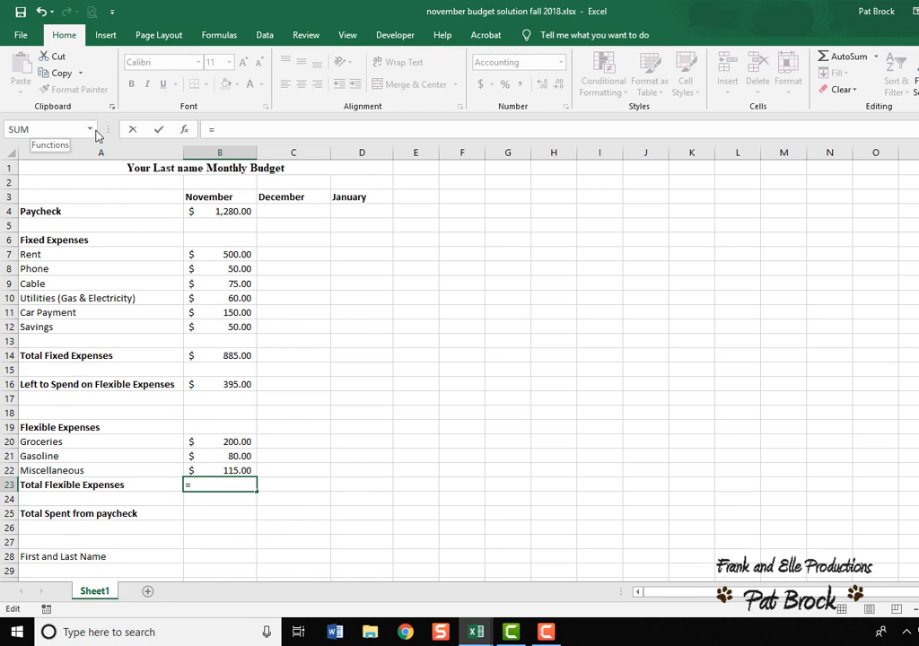
{"action": "left_click", "coordinate": [90, 129]}
{"action": "left_click", "coordinate": [66, 150]}
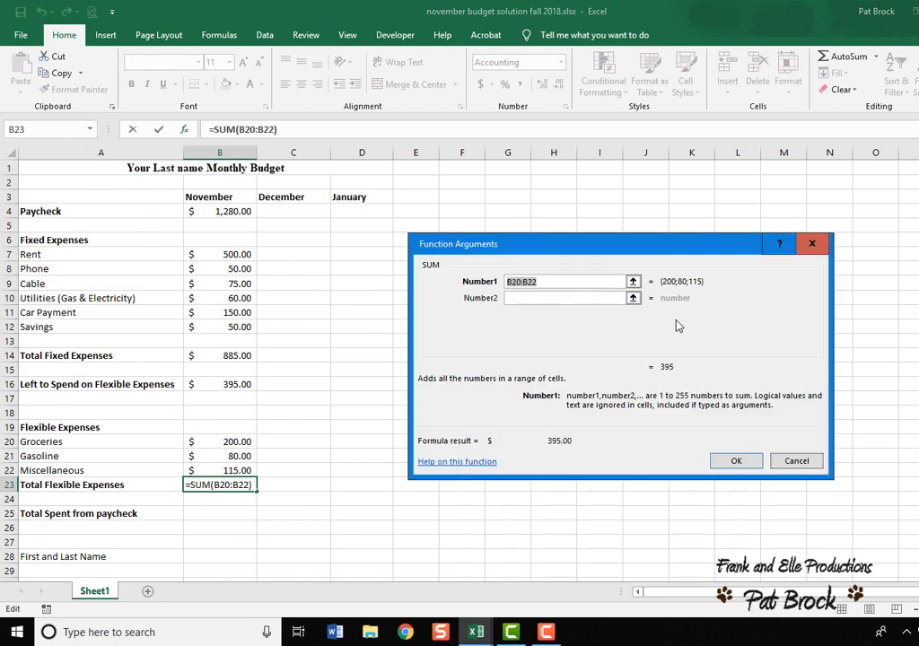
{"action": "key", "text": "BackSpace"}
{"action": "type", "text": "b"}
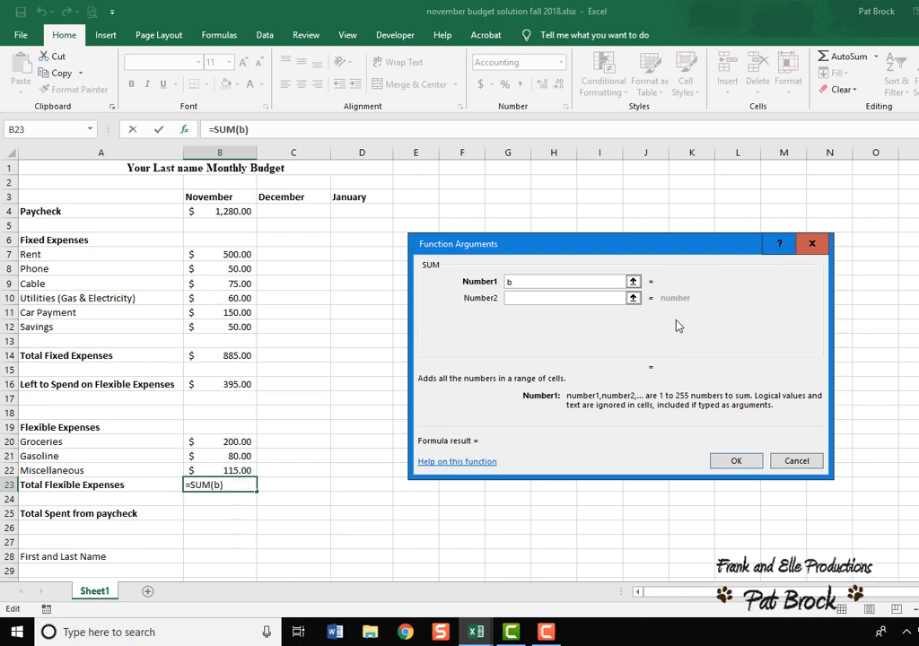
{"action": "type", "text": "20:B"}
{"action": "type", "text": "22"}
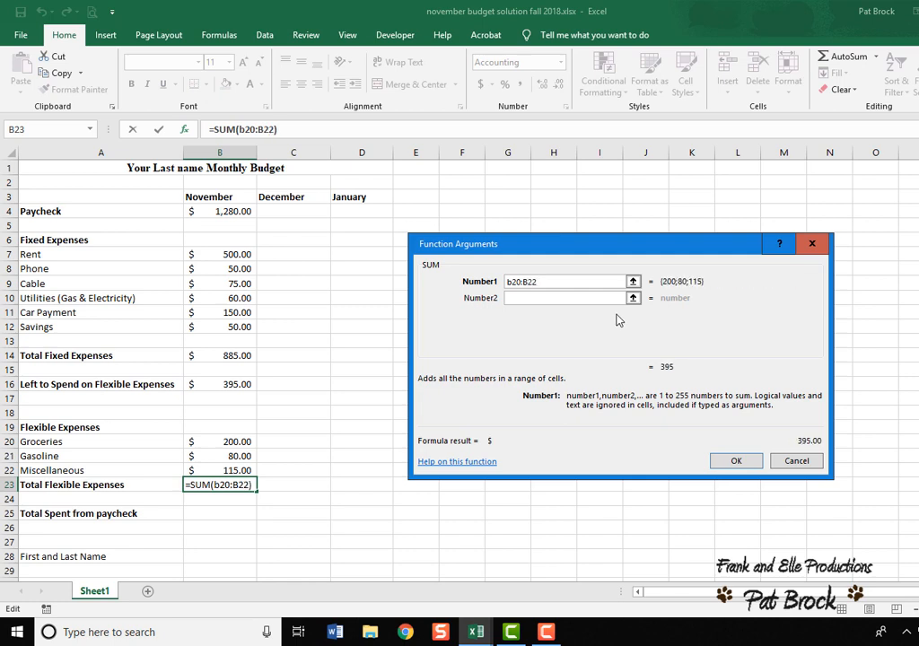
{"action": "left_click", "coordinate": [734, 462]}
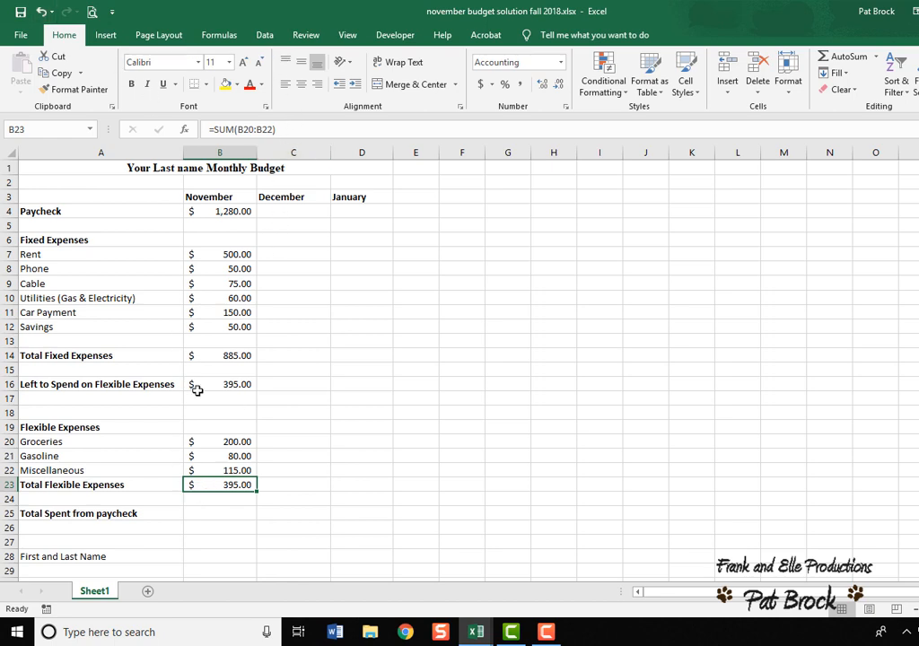
Calculate Total Spent from paycheck for November with the formula =B14+B23.
{"action": "left_click", "coordinate": [238, 517]}
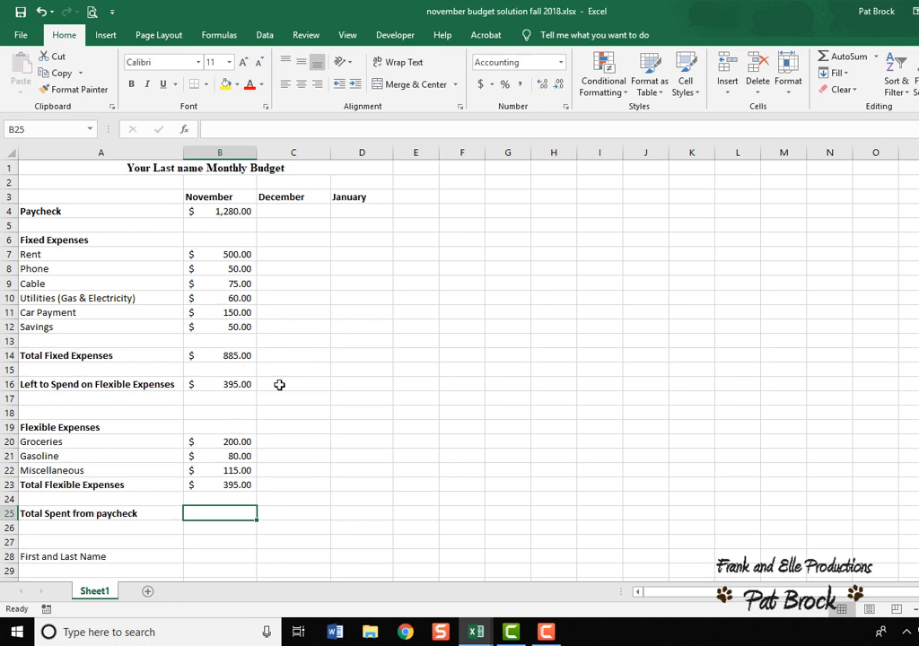
{"action": "type", "text": "=b14+"}
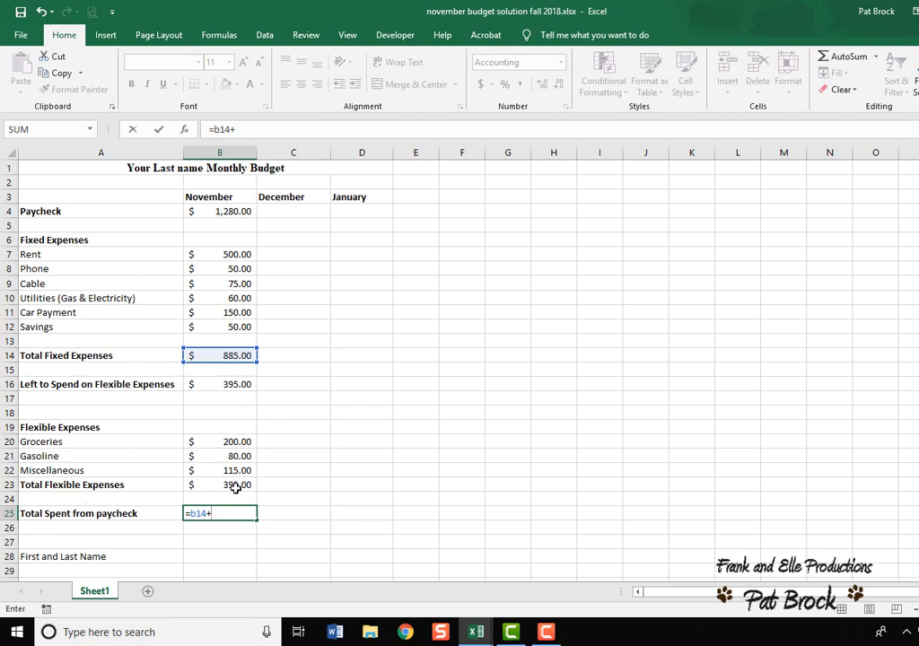
{"action": "type", "text": "b23"}
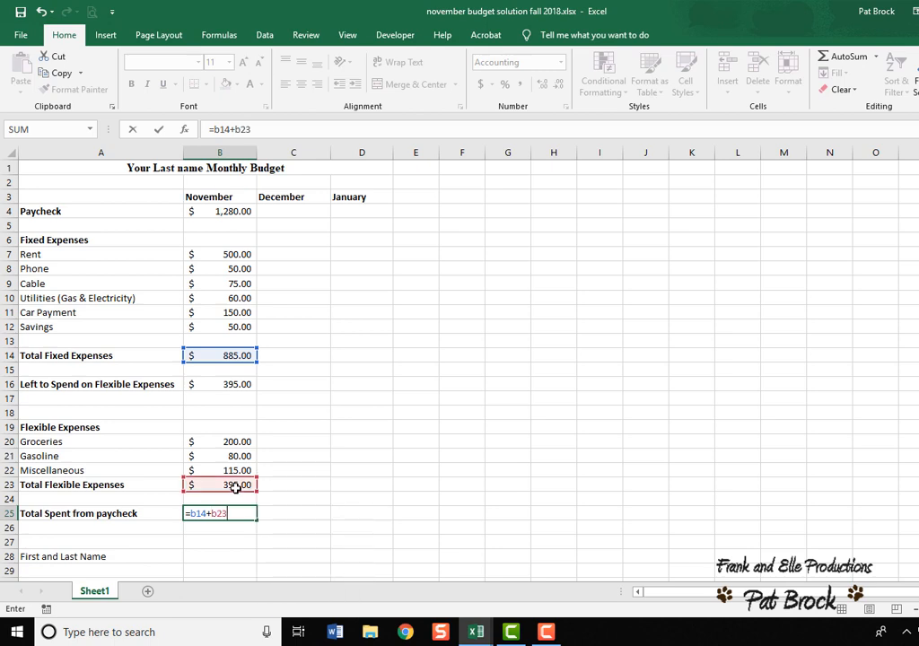
{"action": "key", "text": "Return"}
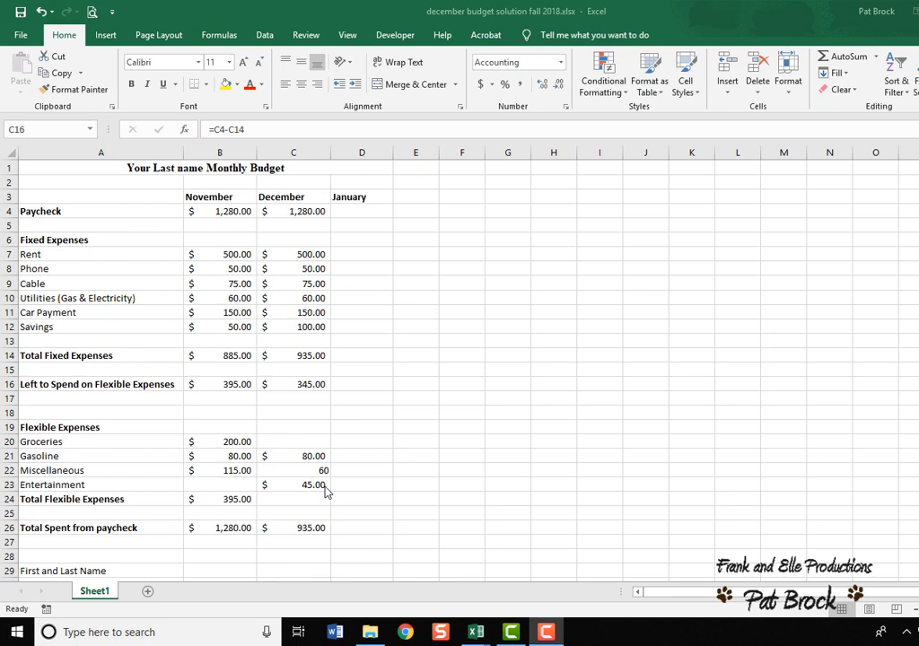
Set December's Groceries amount to the formula =C16-C21-C22-C23.
{"action": "left_click", "coordinate": [304, 440]}
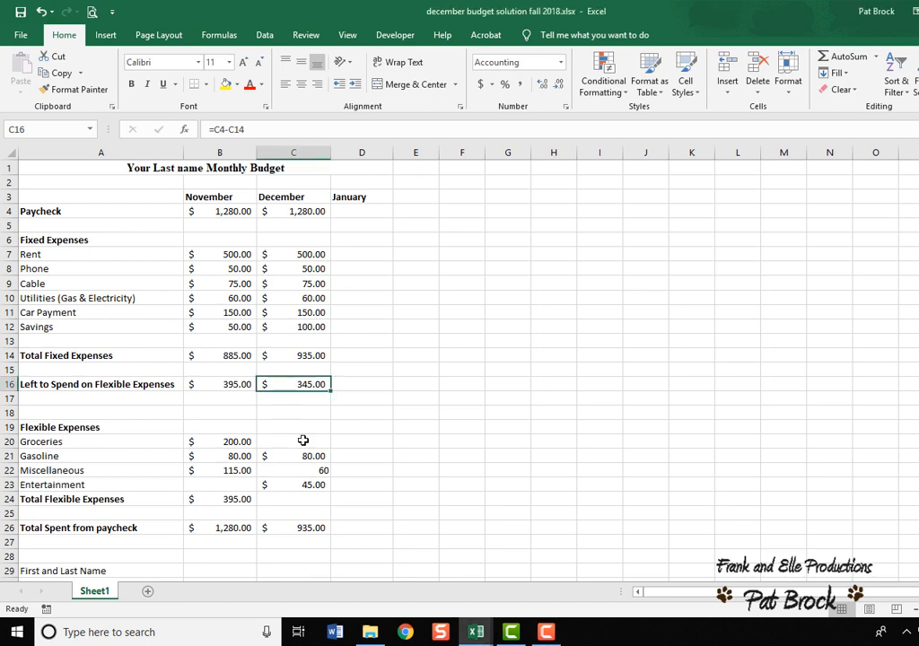
{"action": "left_click", "coordinate": [291, 442]}
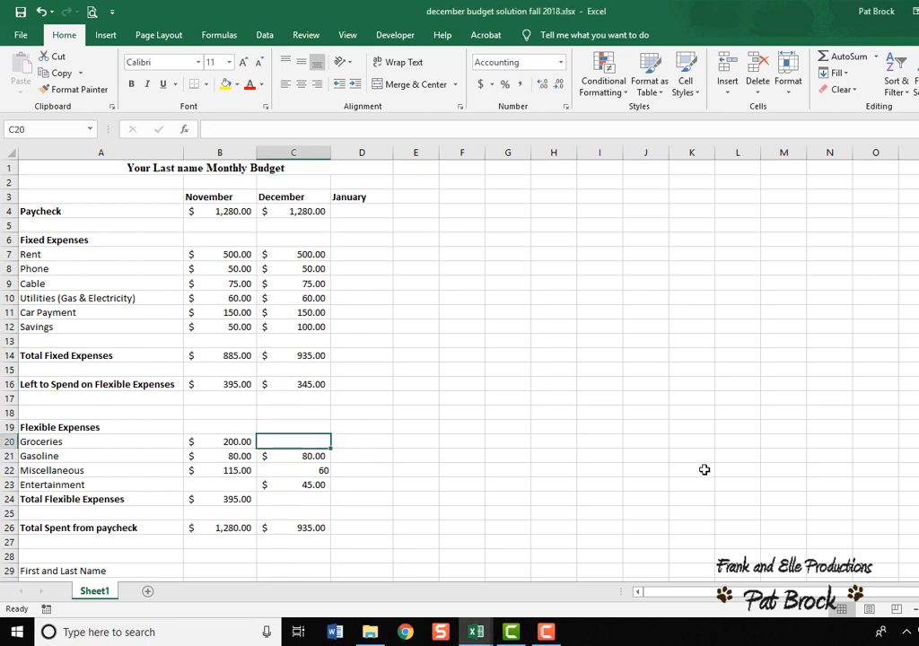
{"action": "type", "text": "="}
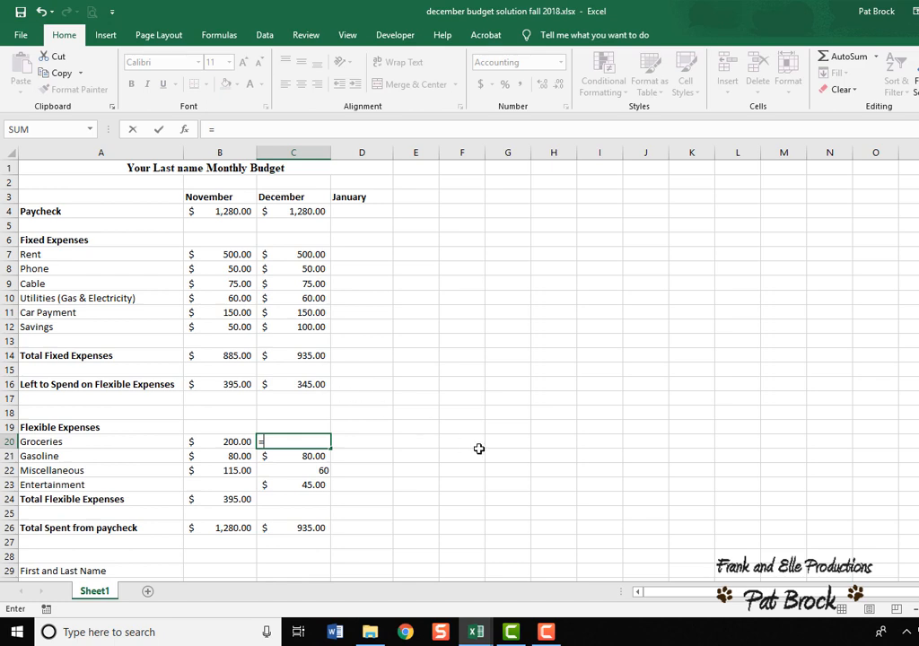
{"action": "type", "text": "c16-"}
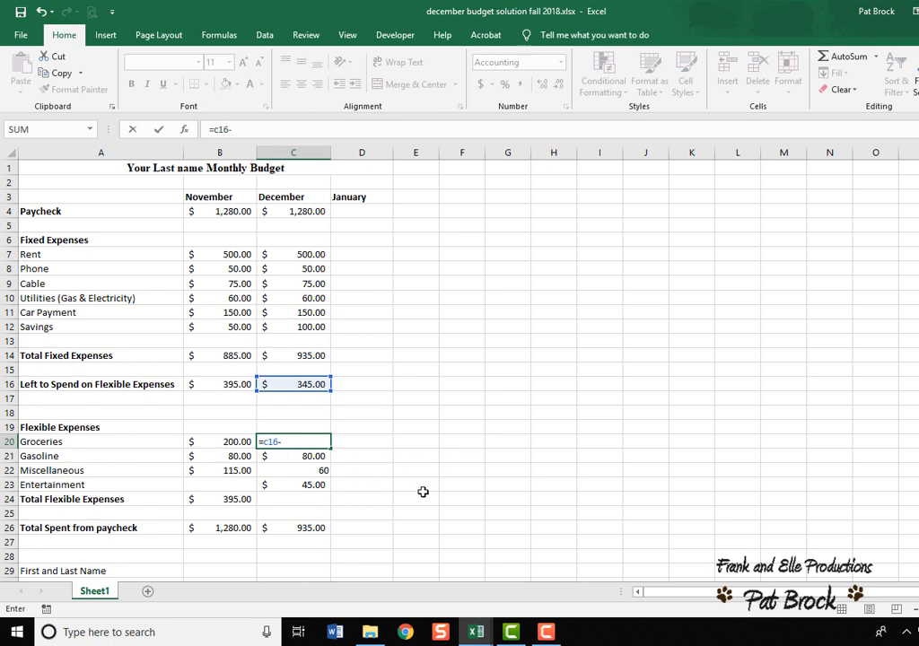
{"action": "type", "text": "c"}
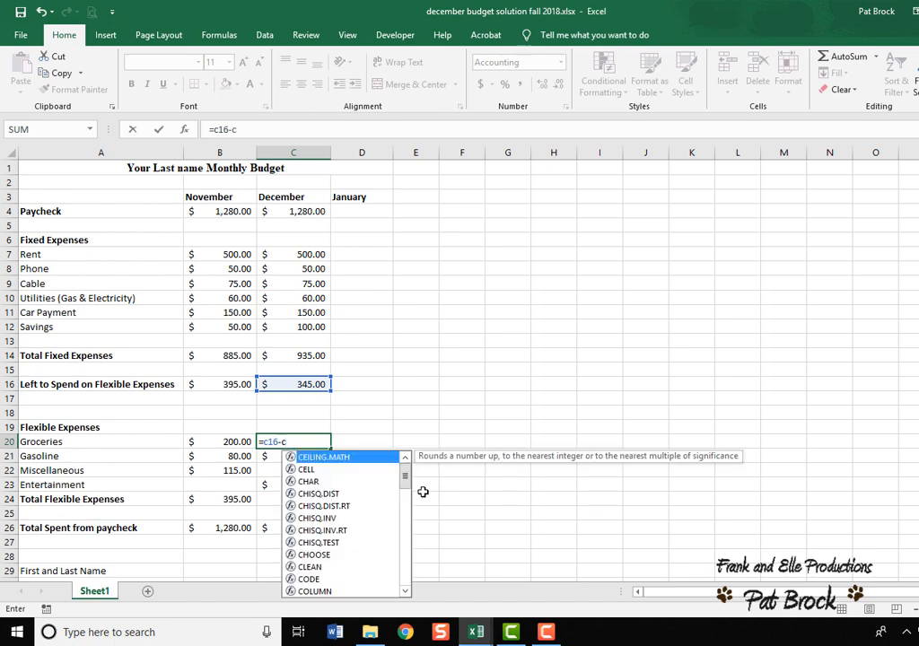
{"action": "type", "text": "21"}
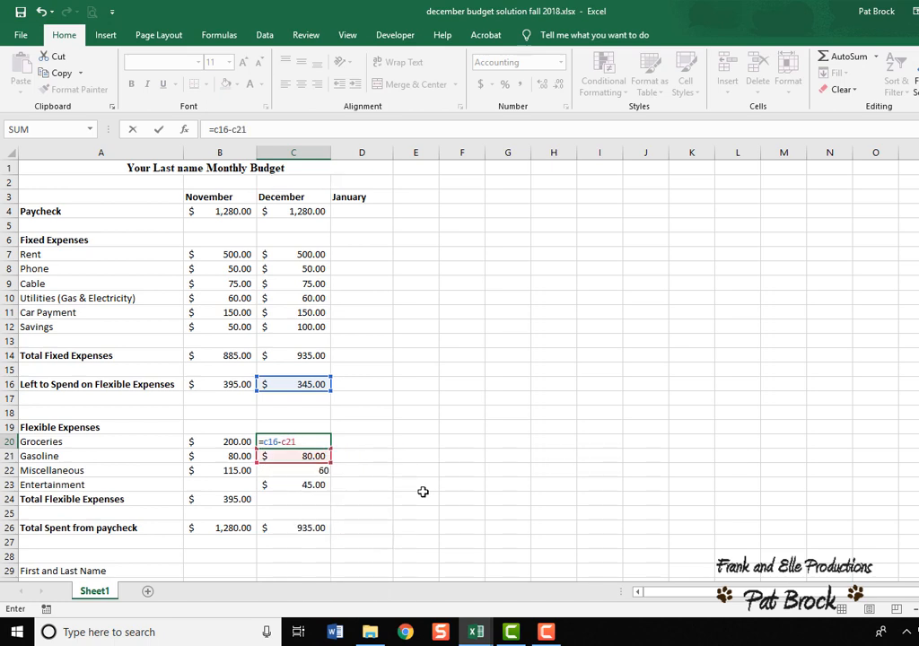
{"action": "type", "text": "-c22"}
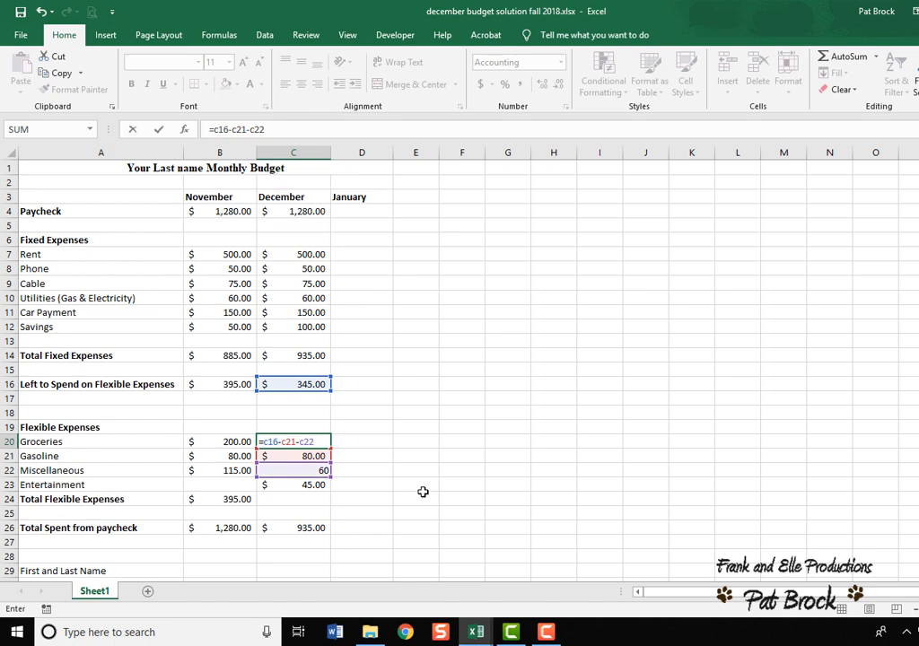
{"action": "type", "text": "-c23"}
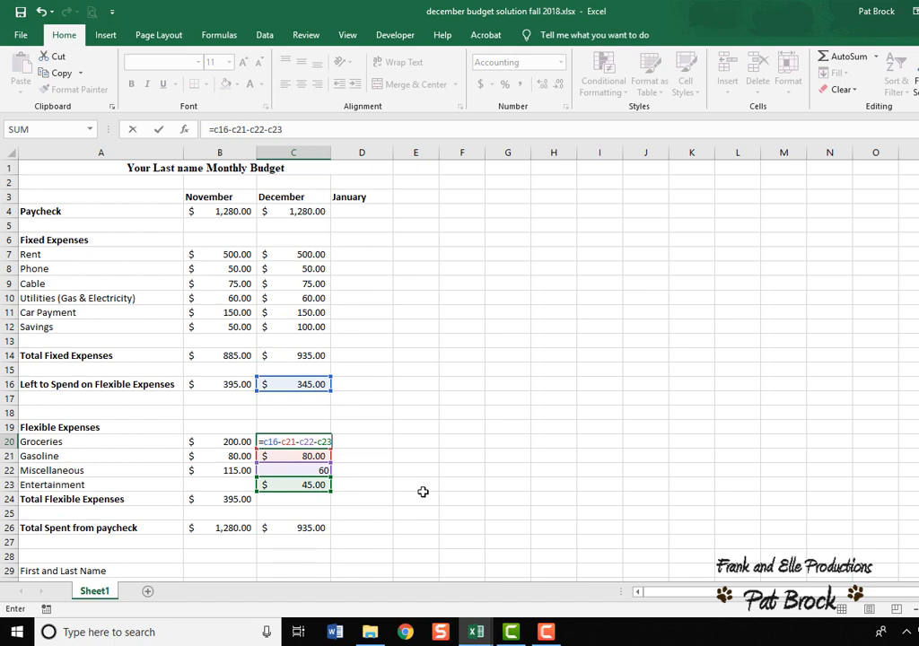
{"action": "key", "text": "Return"}
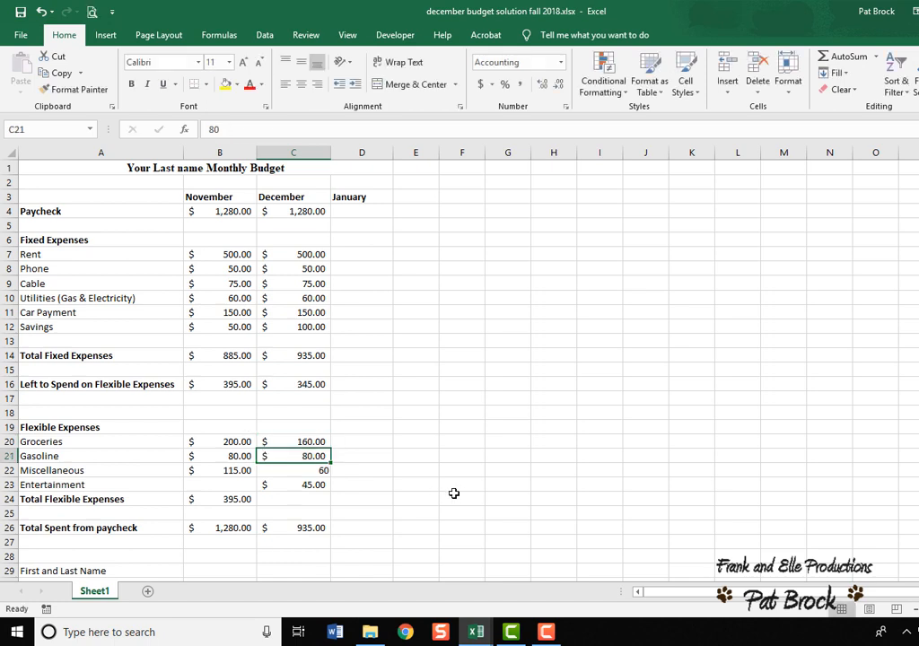
Calculate December's Total Flexible Expenses with the SUM function over C20:C23.
{"action": "left_click", "coordinate": [310, 441]}
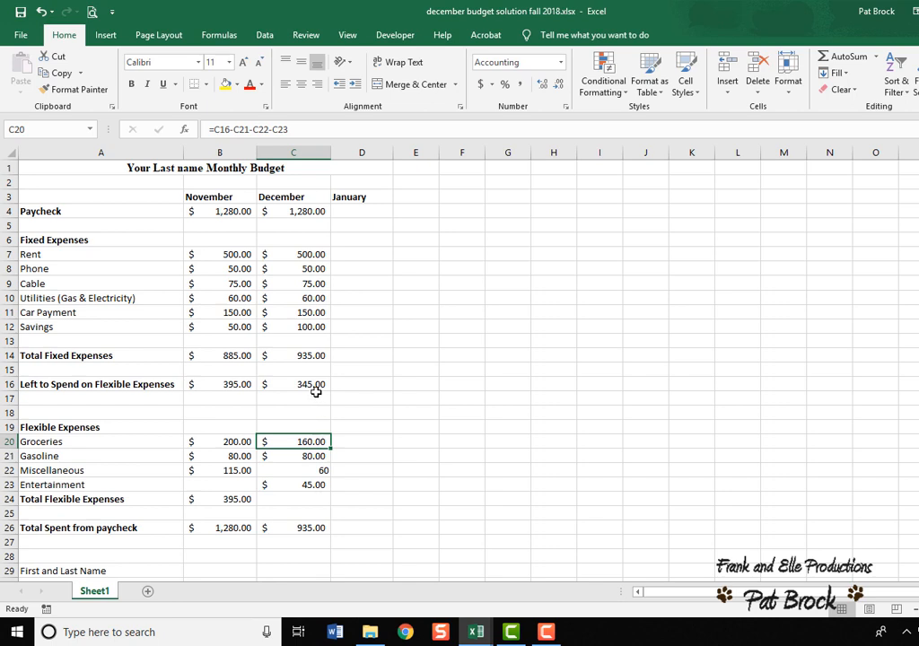
{"action": "left_click", "coordinate": [316, 500]}
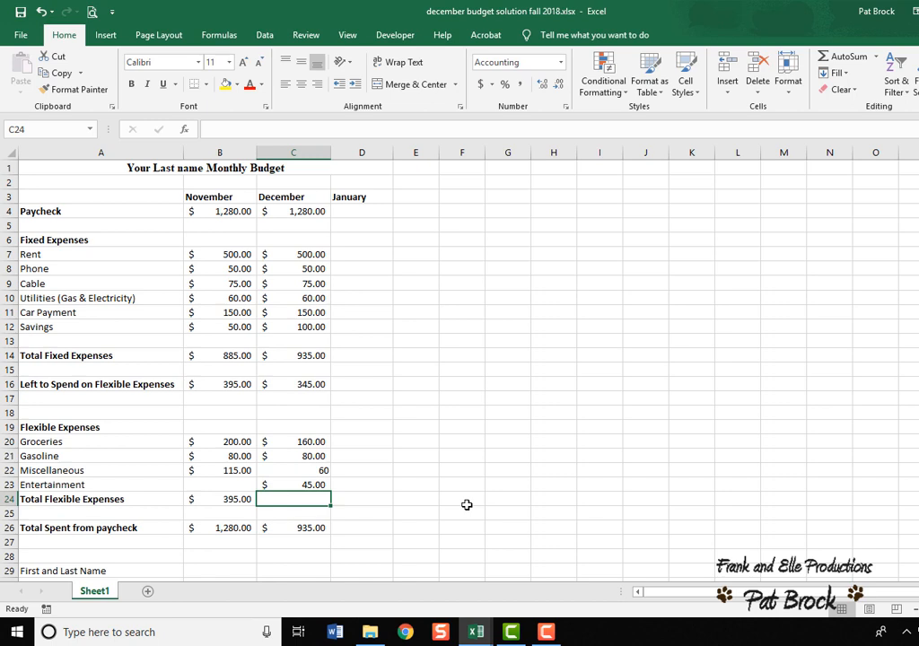
{"action": "type", "text": "="}
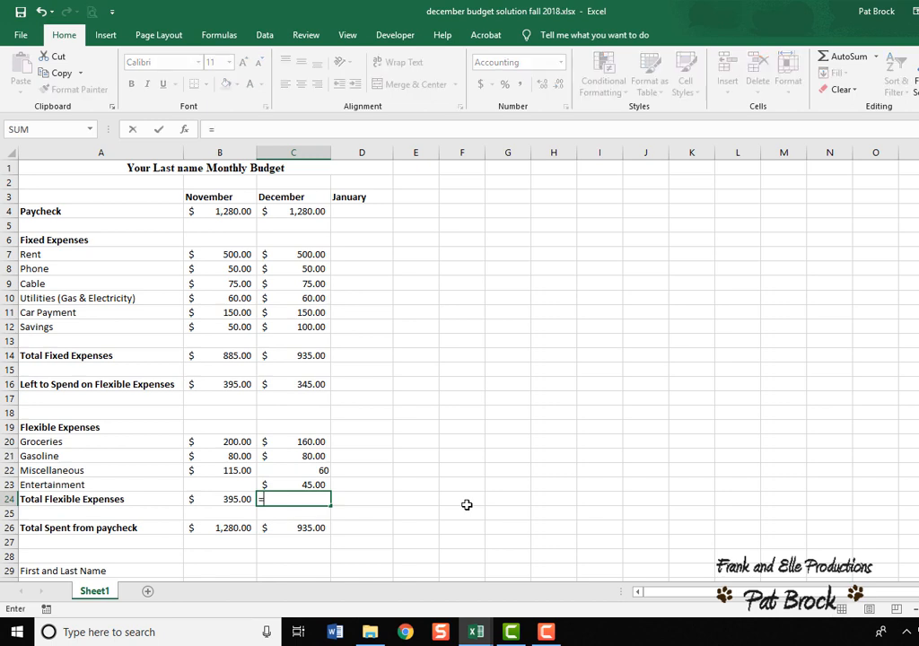
{"action": "type", "text": "c"}
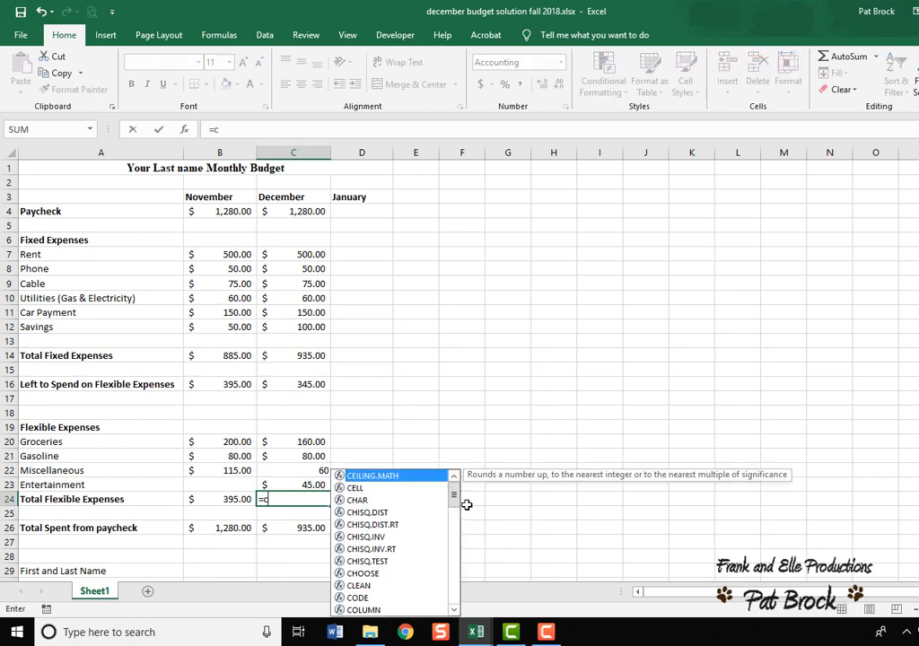
{"action": "key", "text": "BackSpace"}
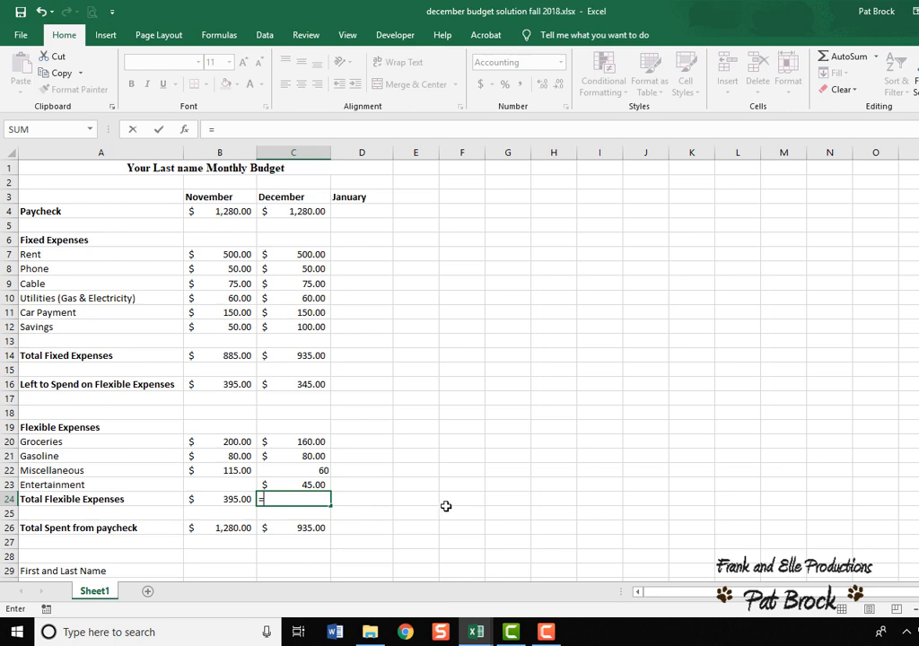
{"action": "left_click", "coordinate": [90, 129]}
{"action": "left_click", "coordinate": [57, 154]}
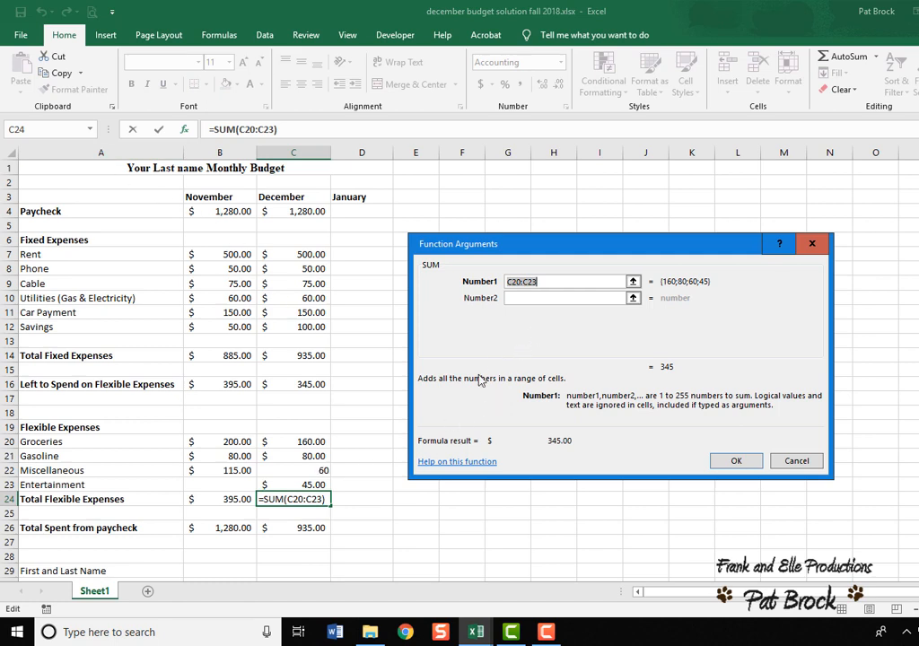
{"action": "type", "text": "c"}
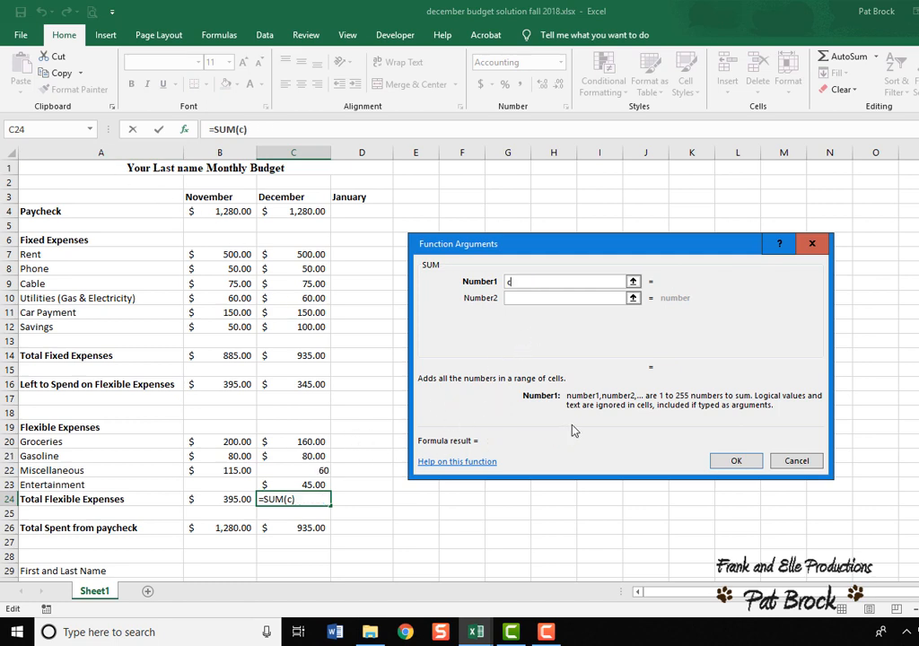
{"action": "type", "text": "20:"}
{"action": "type", "text": "c23"}
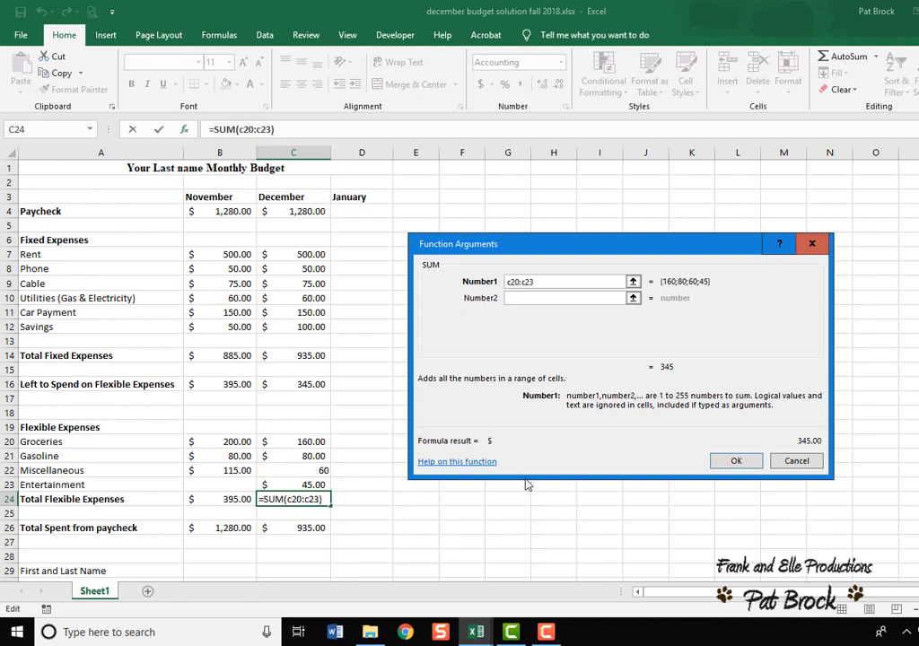
{"action": "left_click", "coordinate": [744, 462]}
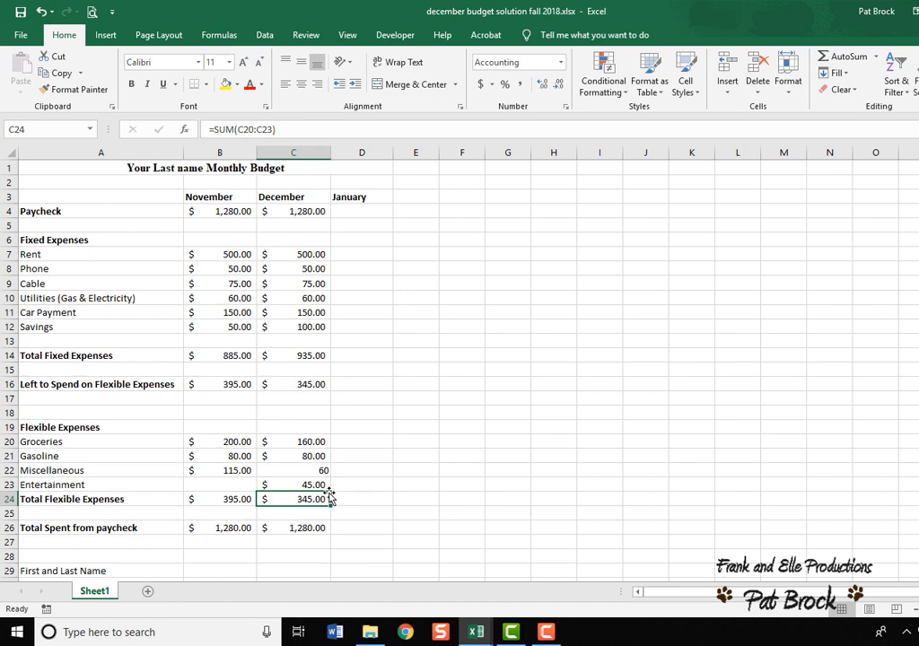
Set December's Car Payment to the formula =C4-C7-C8-C9-C10-C12-C16.
{"action": "left_click", "coordinate": [309, 386]}
{"action": "left_click", "coordinate": [313, 498]}
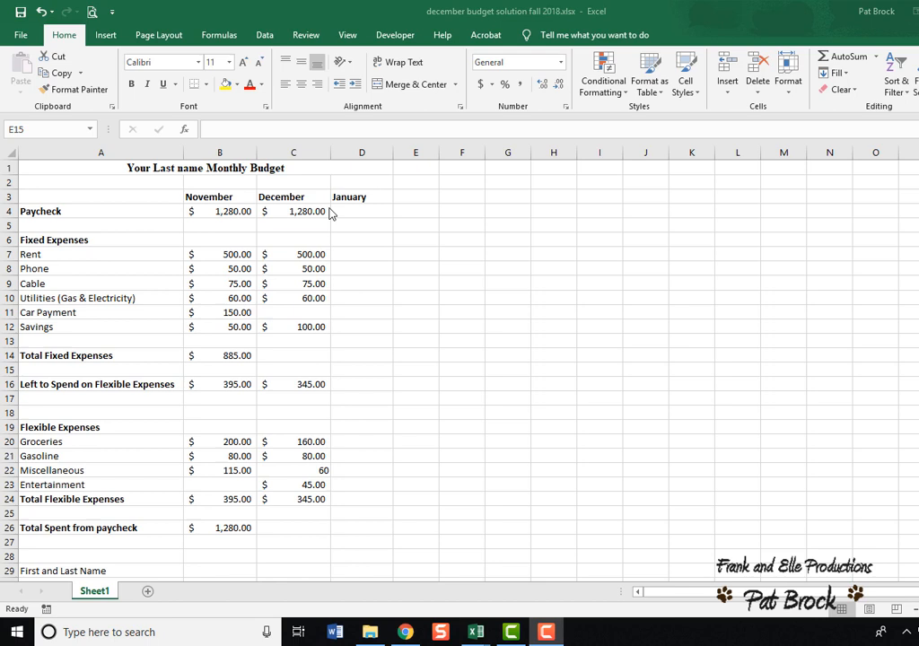
{"action": "left_click", "coordinate": [319, 311]}
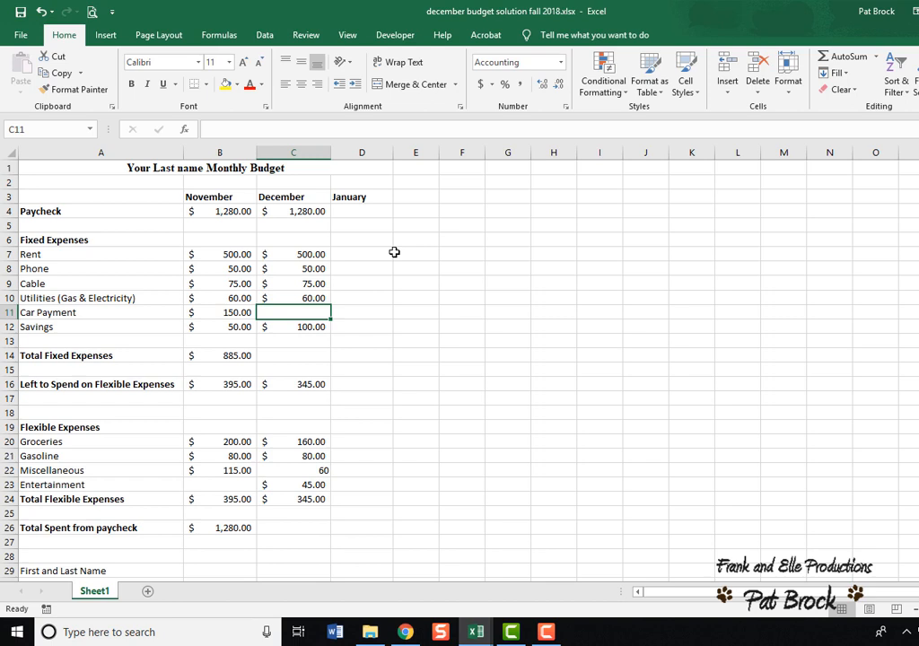
{"action": "type", "text": "=c"}
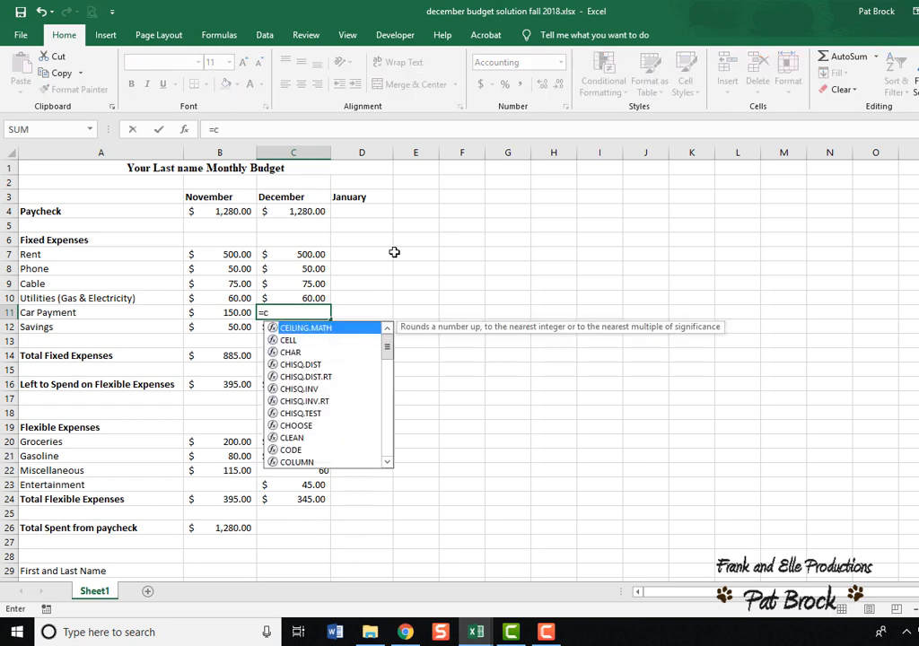
{"action": "type", "text": "4"}
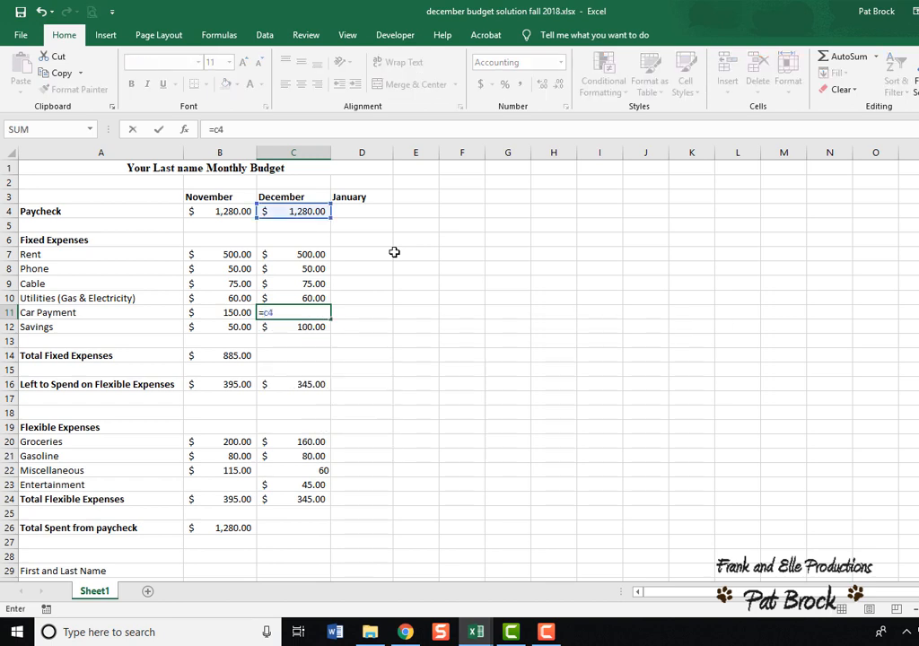
{"action": "type", "text": "-c7"}
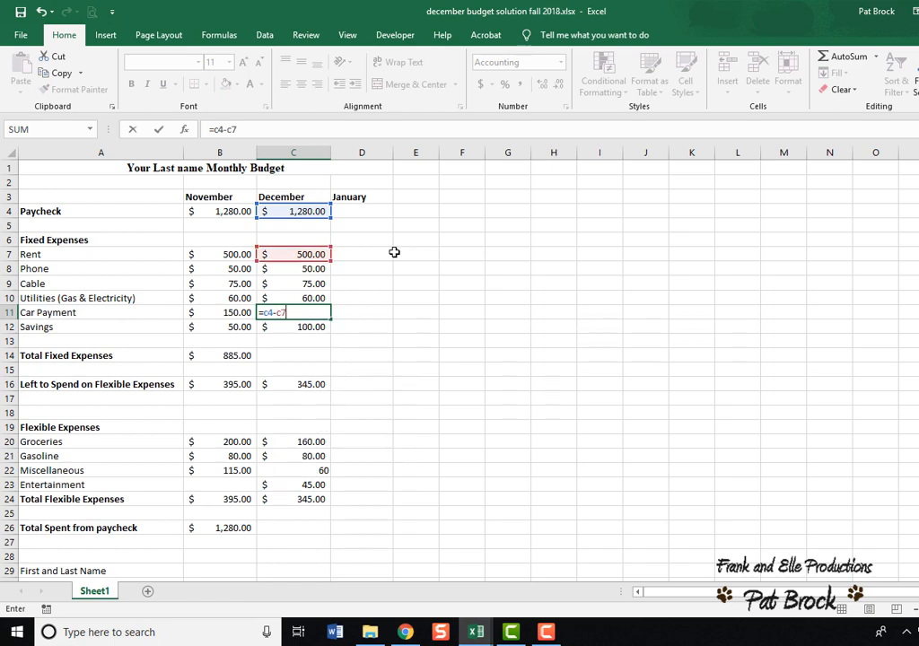
{"action": "type", "text": "-c8"}
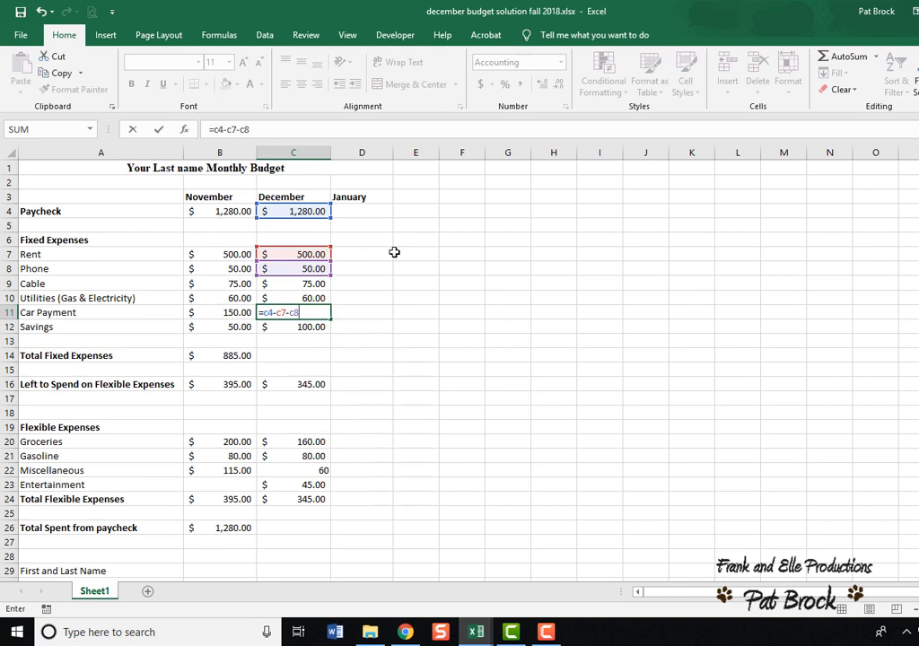
{"action": "type", "text": "-c9"}
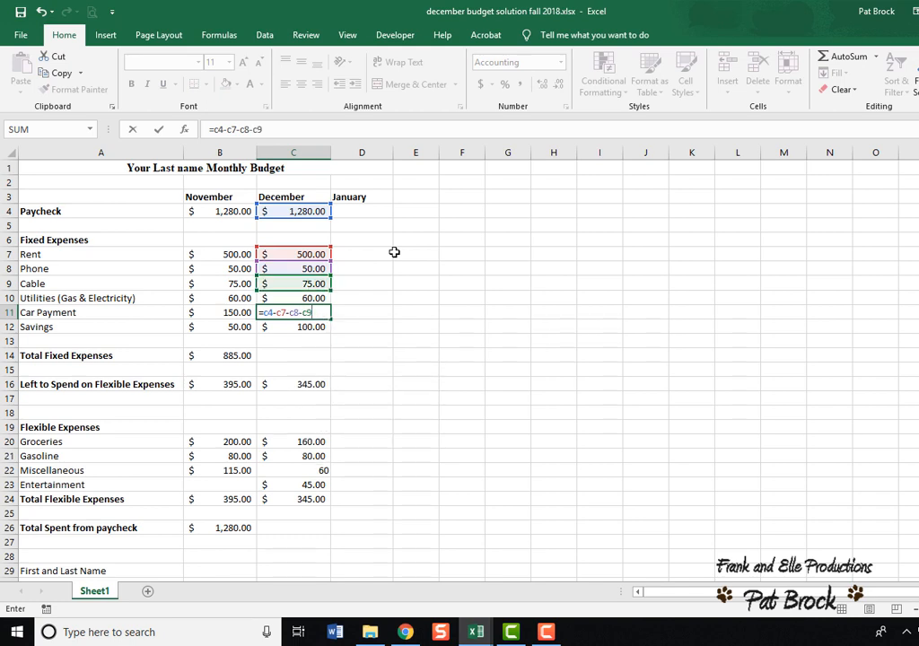
{"action": "type", "text": "-"}
{"action": "type", "text": "c"}
{"action": "type", "text": "10"}
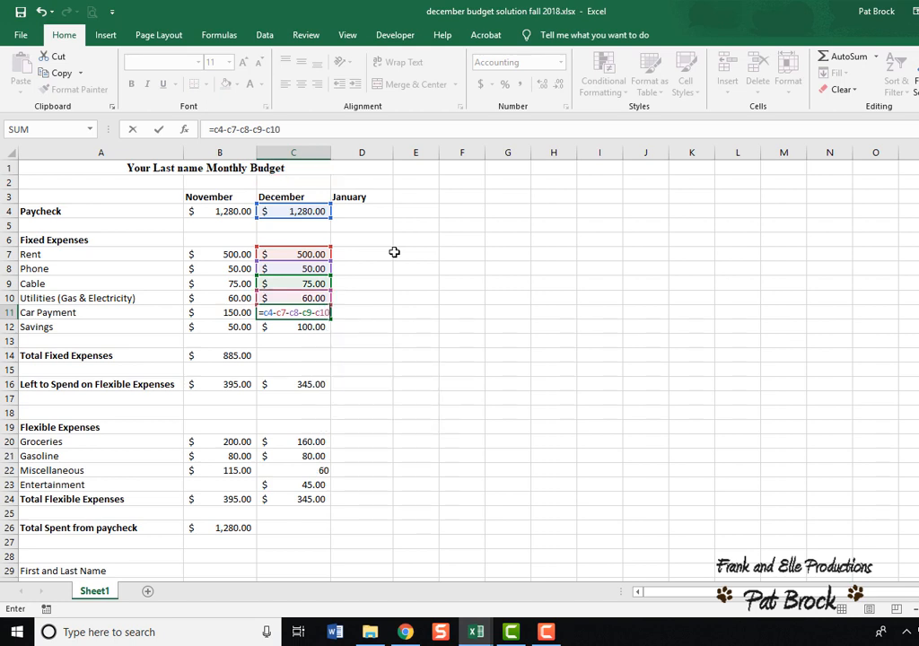
{"action": "type", "text": "-c12"}
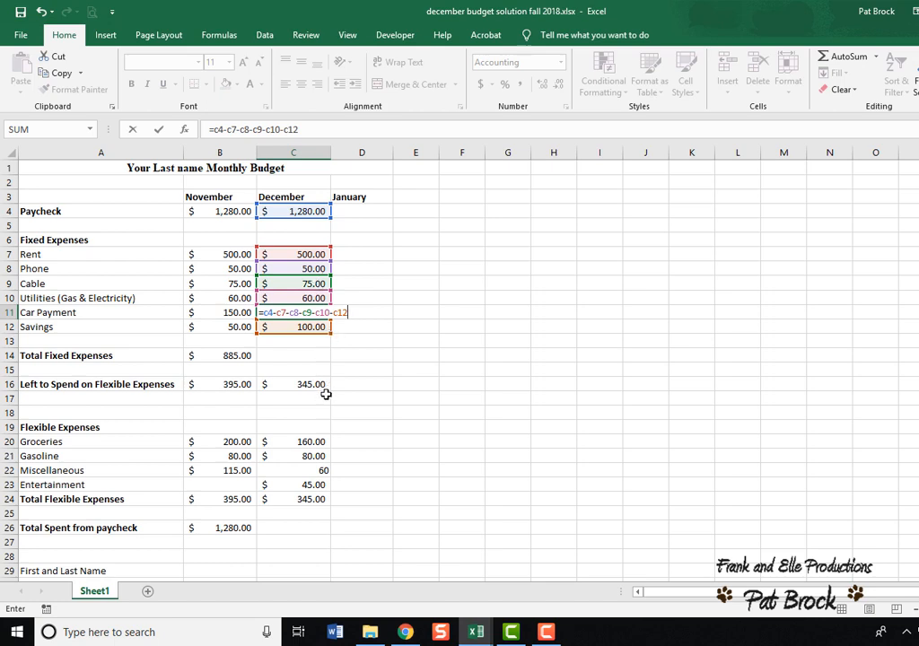
{"action": "type", "text": "-c16"}
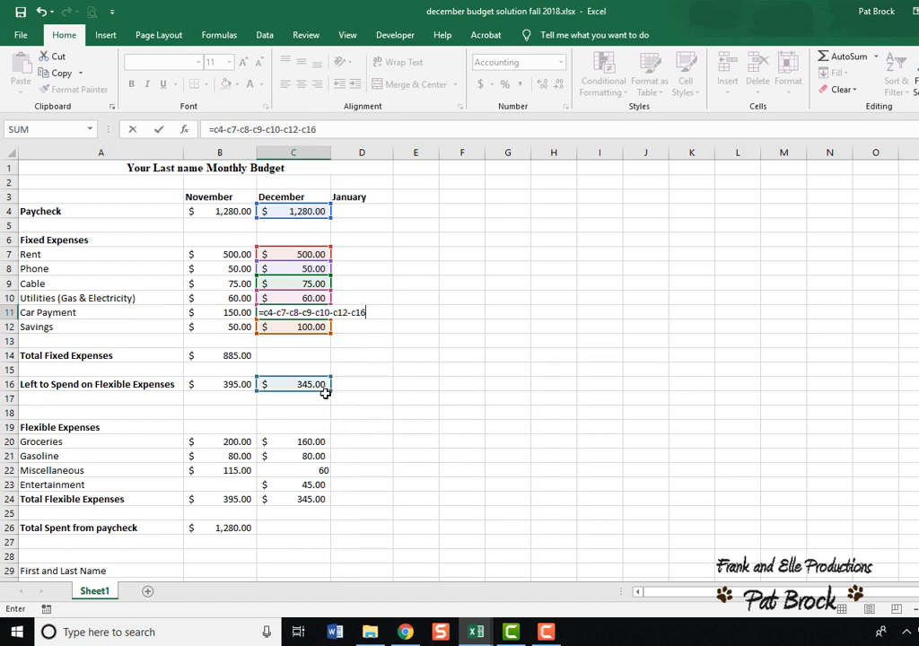
{"action": "key", "text": "Return"}
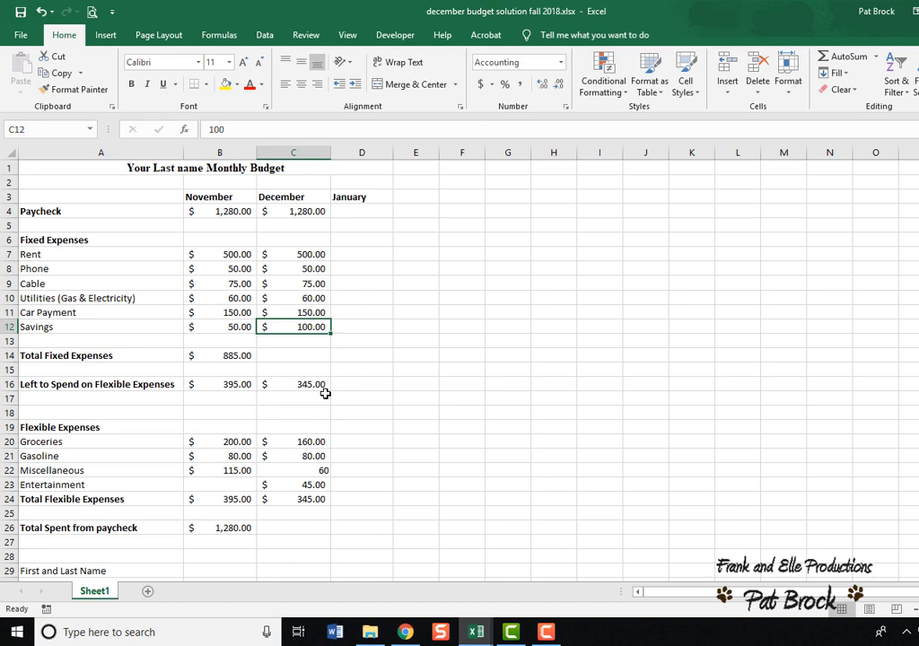
Calculate December's Total Fixed Expenses with the SUM function over C7:C12.
{"action": "left_click", "coordinate": [323, 313]}
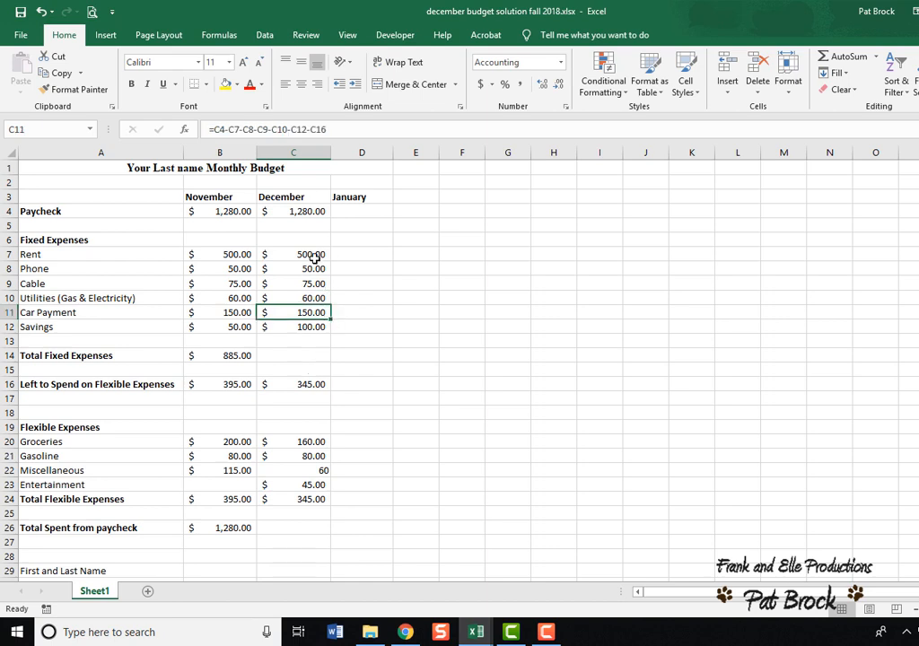
{"action": "left_click", "coordinate": [313, 356]}
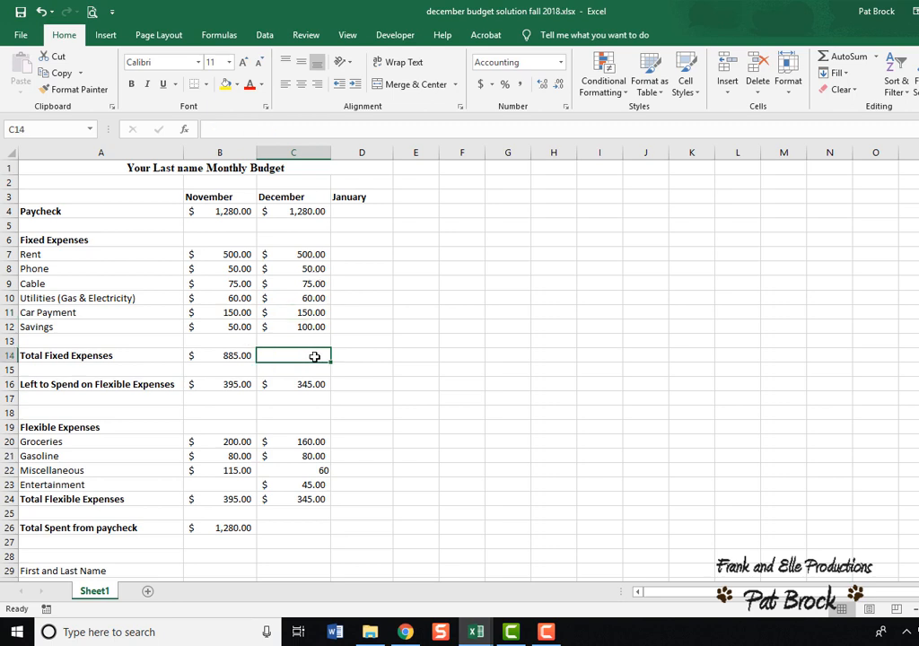
{"action": "type", "text": "="}
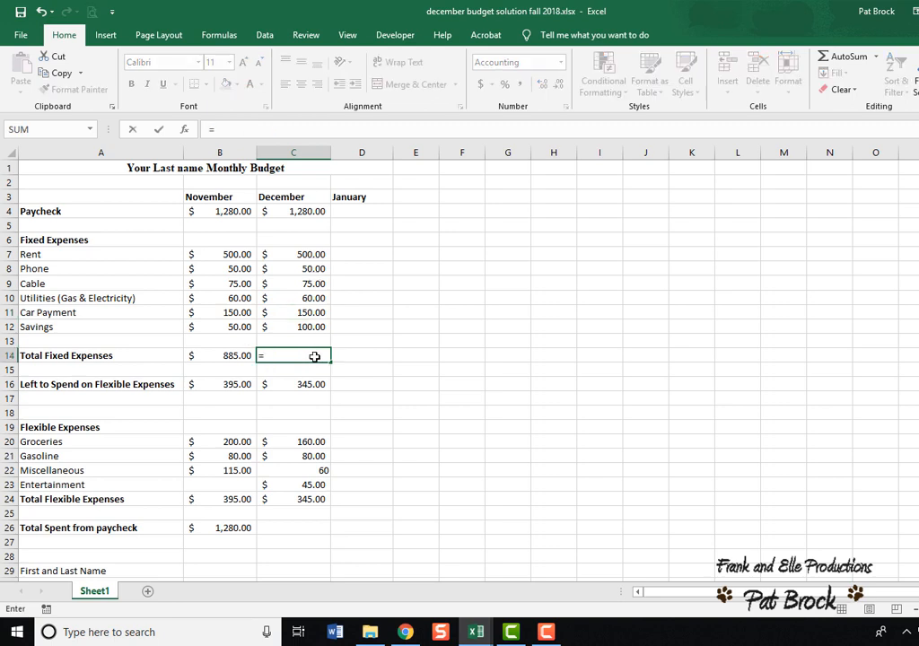
{"action": "left_click", "coordinate": [90, 129]}
{"action": "left_click", "coordinate": [54, 146]}
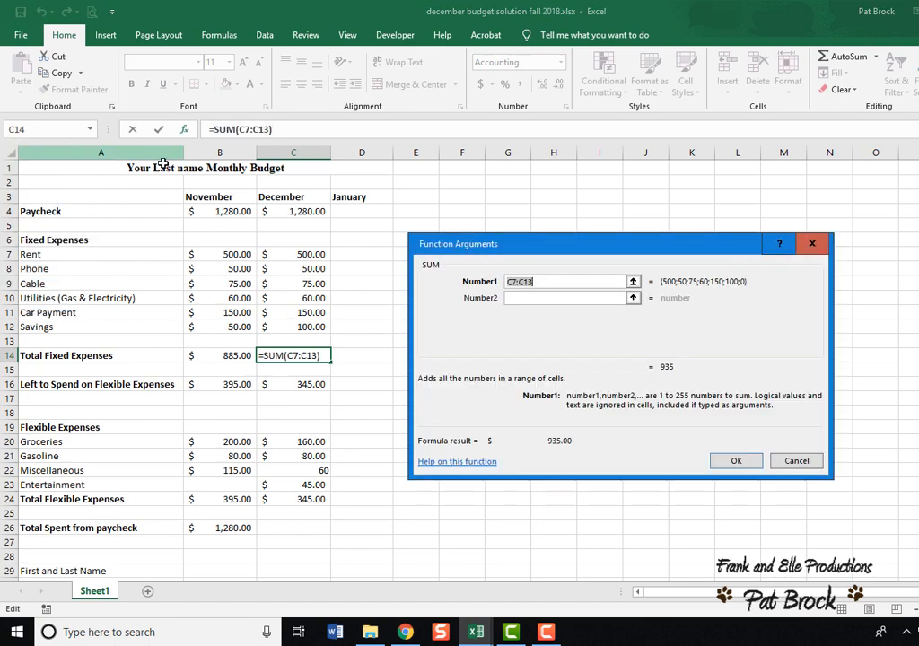
{"action": "type", "text": "c"}
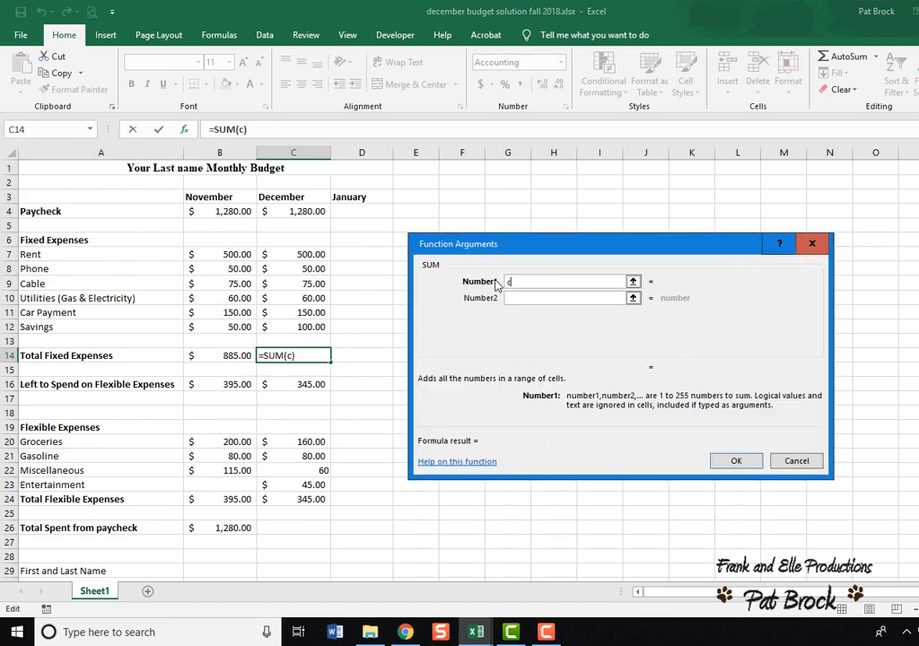
{"action": "type", "text": "7:c132"}
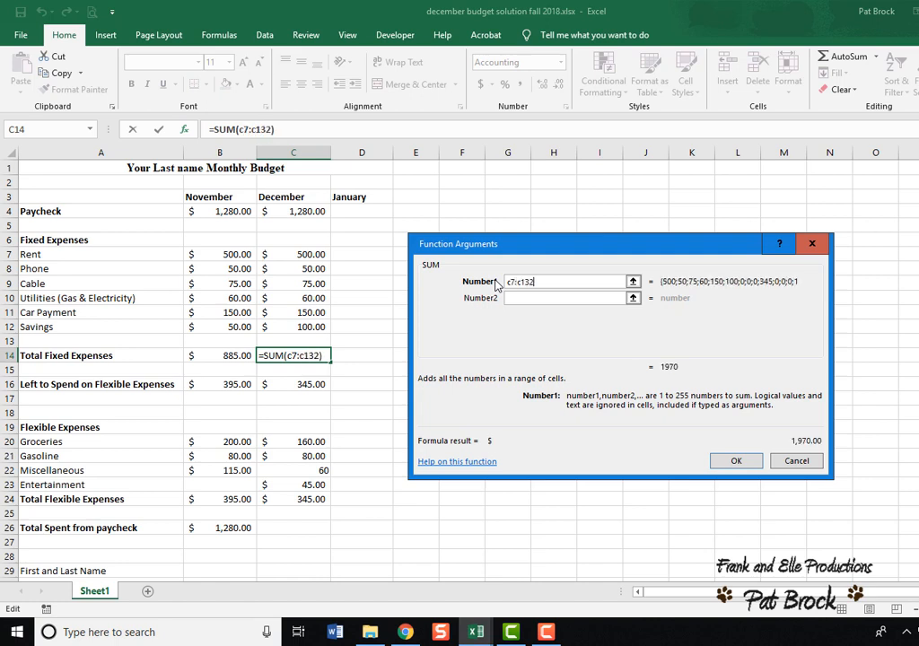
{"action": "key", "text": "BackSpace"}
{"action": "key", "text": "BackSpace"}
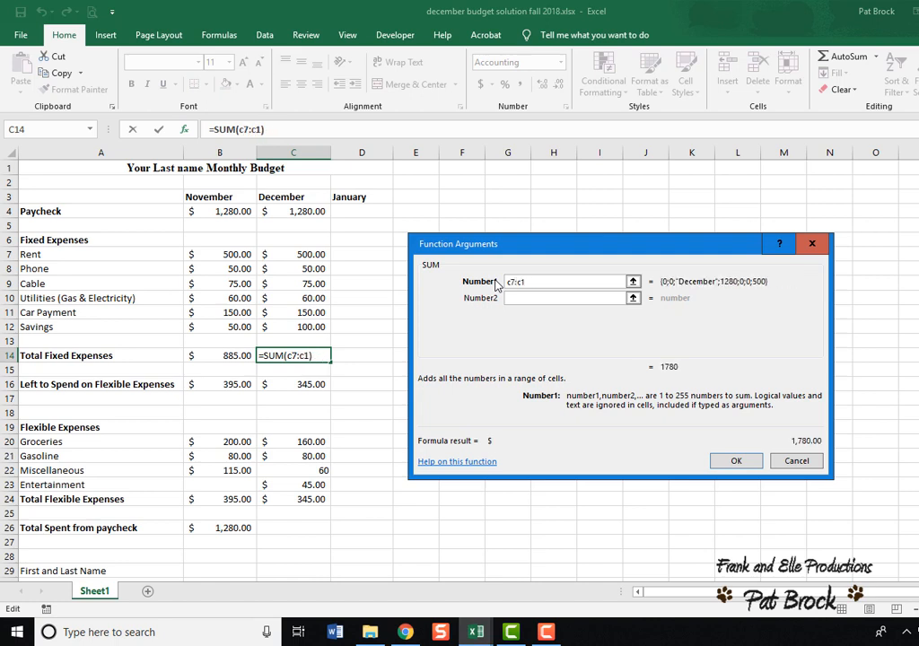
{"action": "type", "text": "2"}
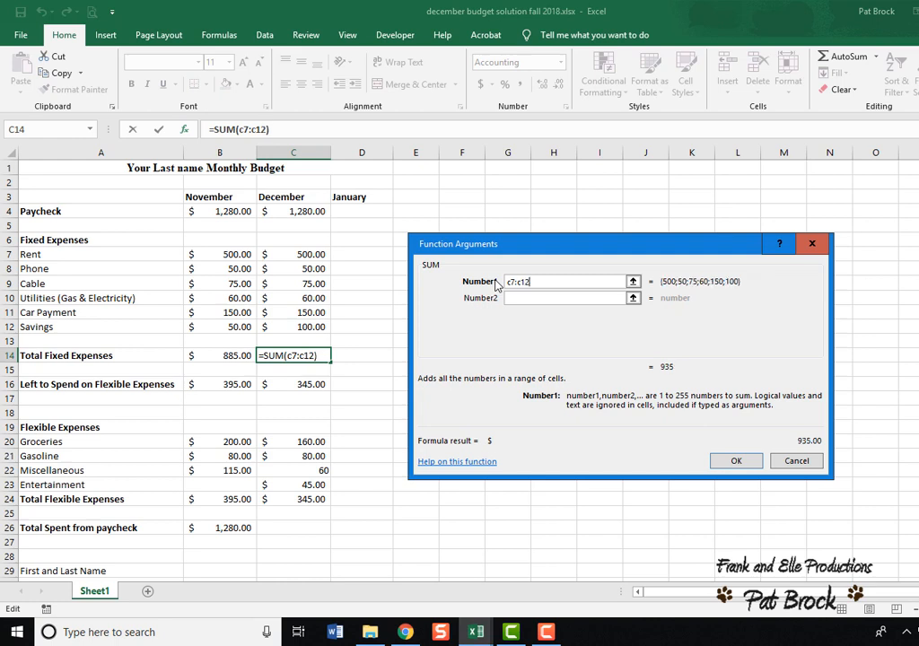
{"action": "left_click", "coordinate": [733, 460]}
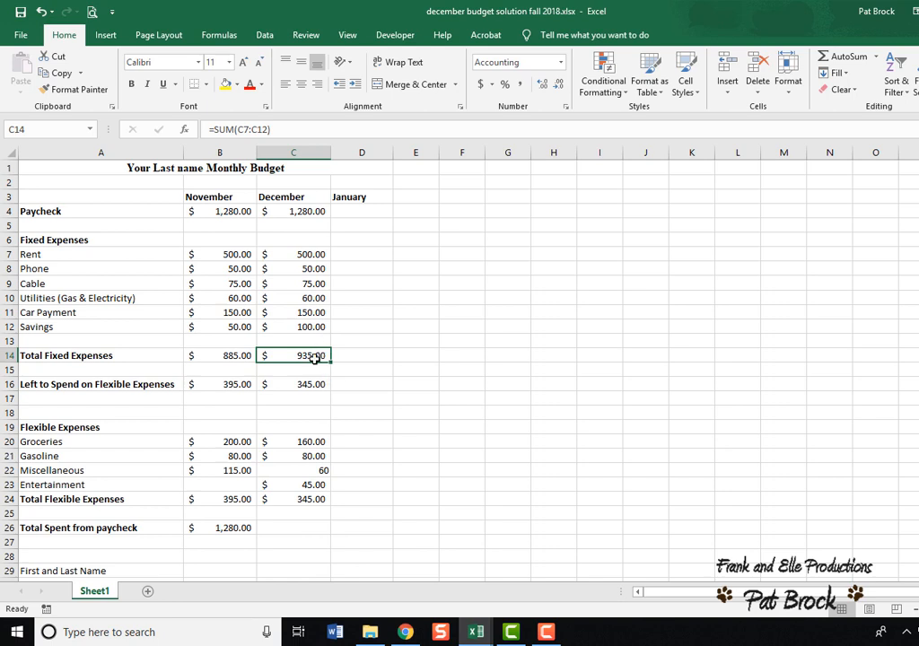
Check the formulas in December's Left to Spend, Groceries and Total Flexible Expenses cells.
{"action": "scroll", "coordinate": [341, 346], "scroll_direction": "down", "scroll_amount": 2}
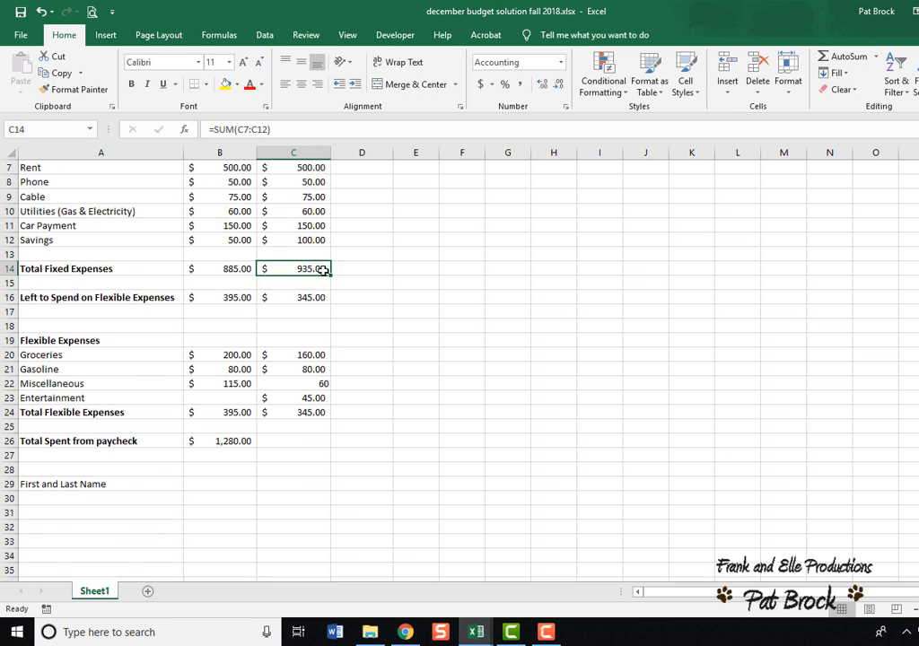
{"action": "left_click", "coordinate": [313, 300]}
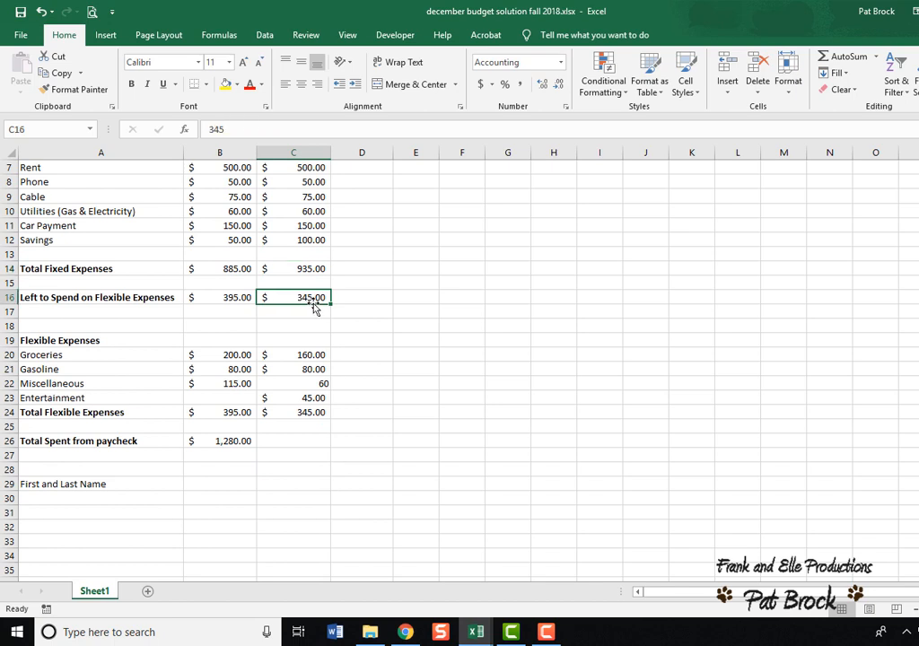
{"action": "left_click", "coordinate": [322, 413]}
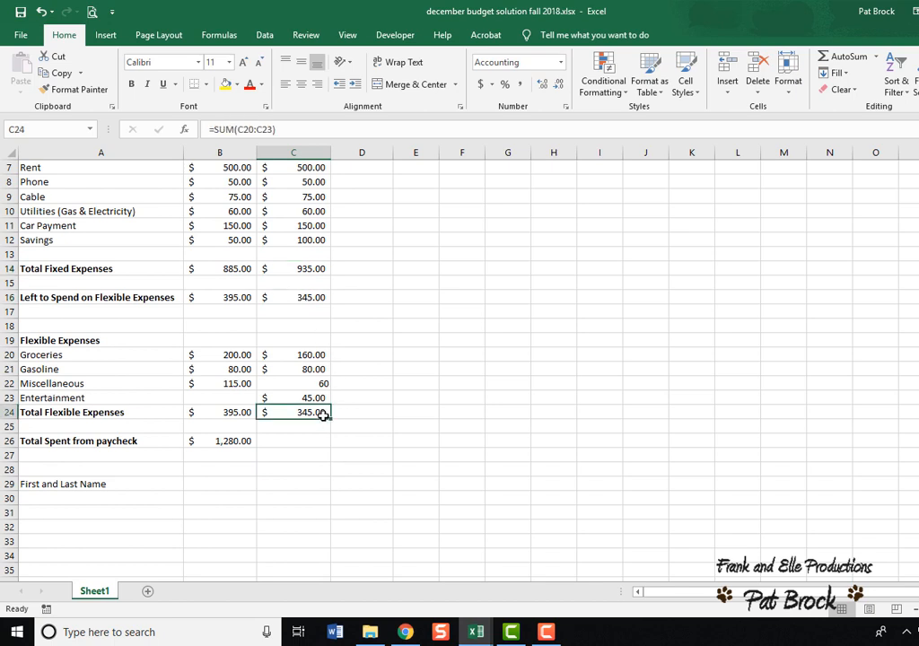
{"action": "left_click", "coordinate": [308, 356]}
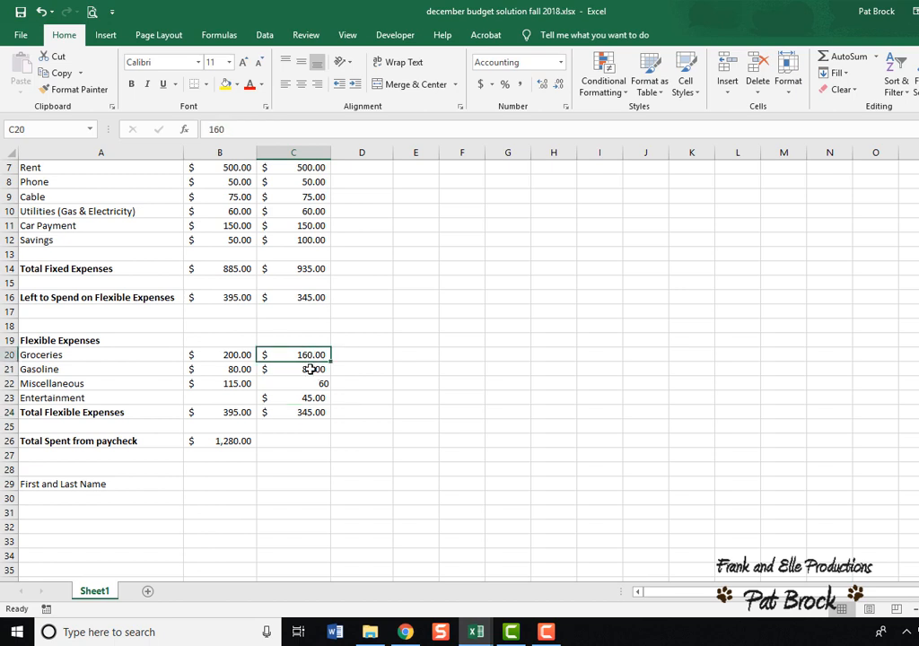
{"action": "left_click", "coordinate": [310, 413]}
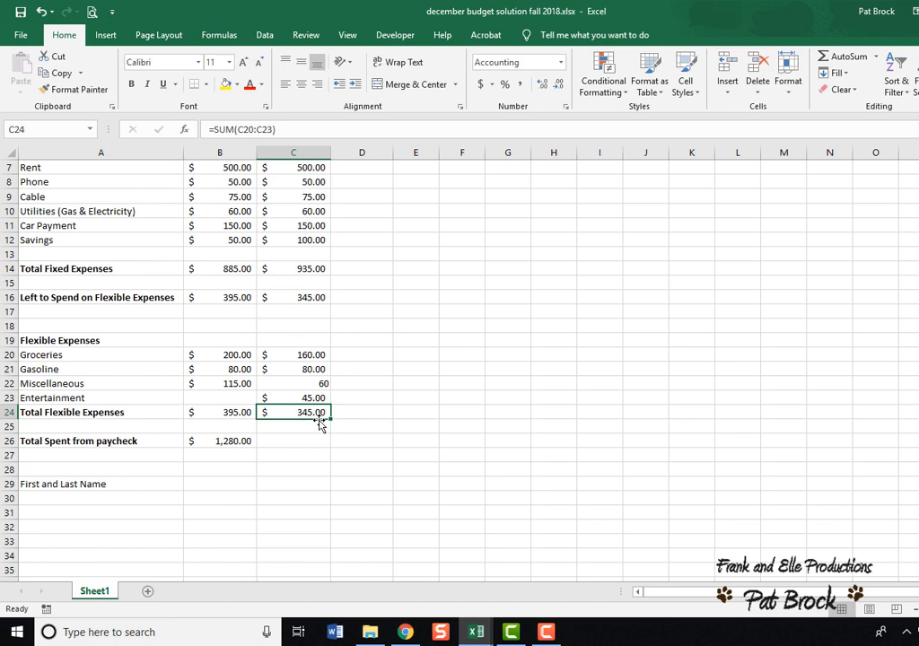
{"action": "left_click", "coordinate": [305, 298]}
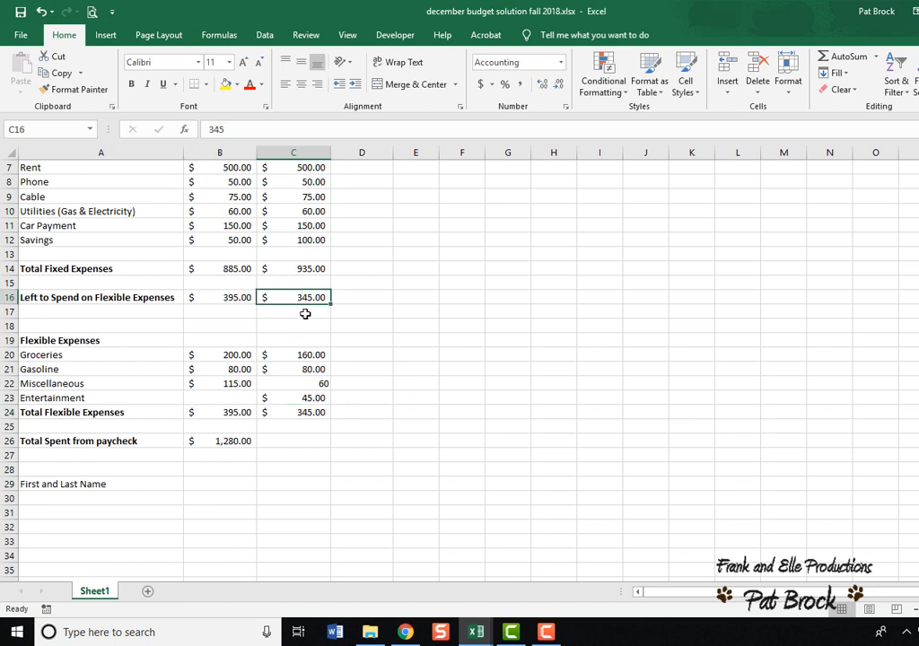
Review the formulas in December's Total Flexible Expenses, Left to Spend and Total Fixed Expenses cells.
{"action": "left_click", "coordinate": [313, 414]}
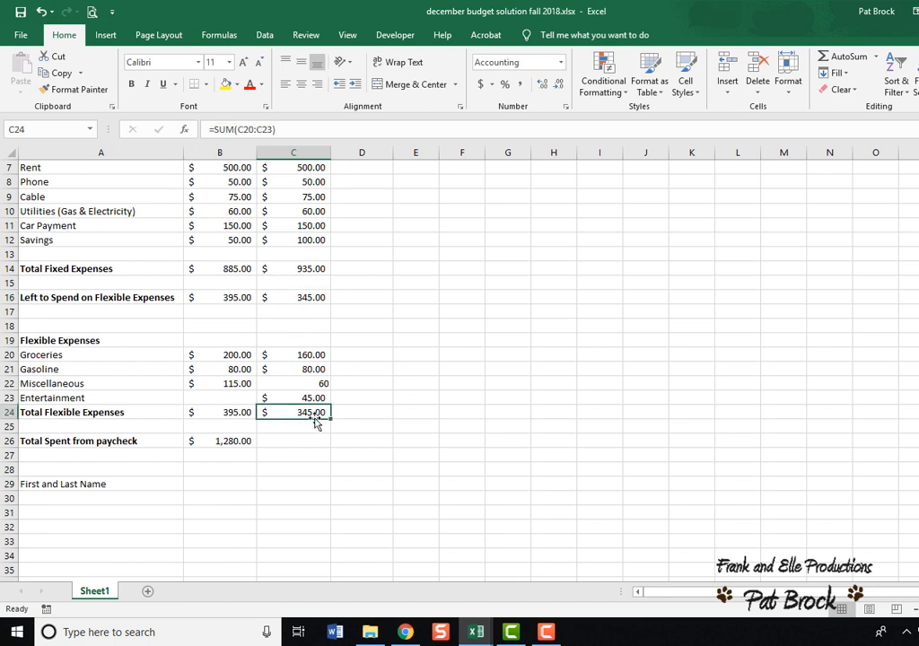
{"action": "left_click", "coordinate": [310, 297]}
{"action": "scroll", "coordinate": [317, 297], "scroll_direction": "up", "scroll_amount": 1}
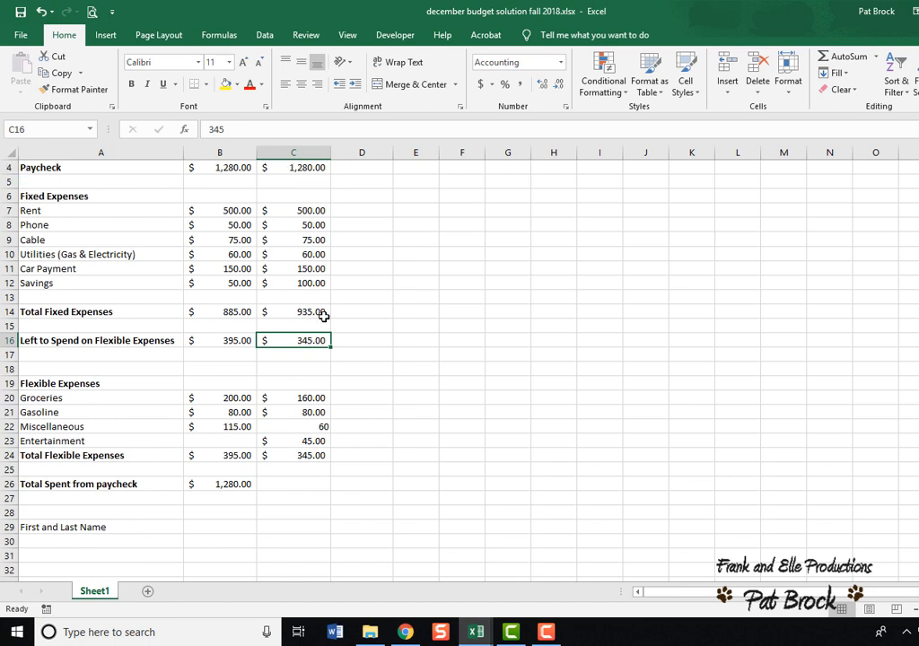
{"action": "left_click", "coordinate": [320, 311]}
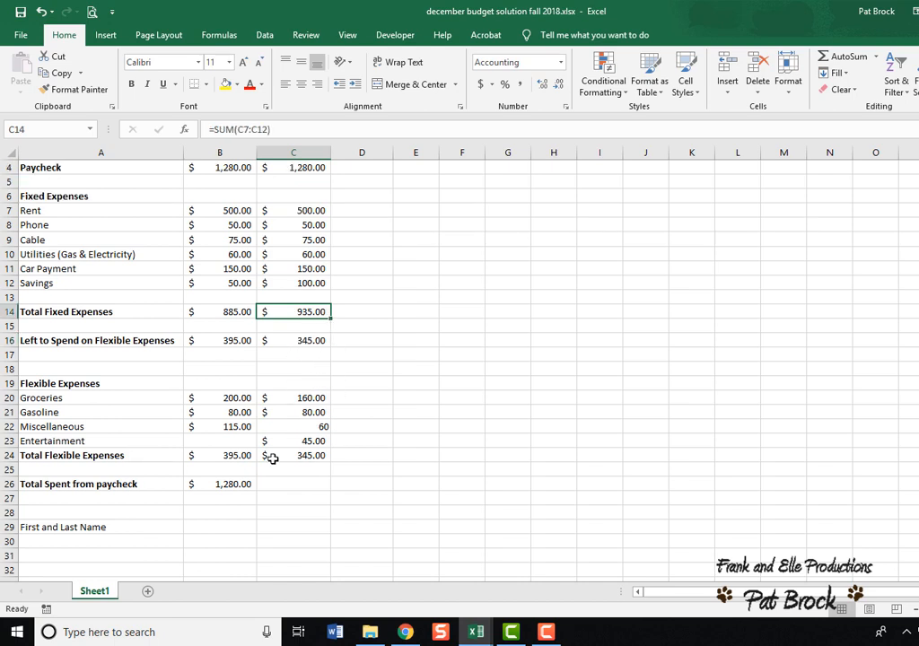
Set December's Total Spent from paycheck to the formula =c14+c24, adding fixed and flexible expense totals.
{"action": "left_click", "coordinate": [308, 486]}
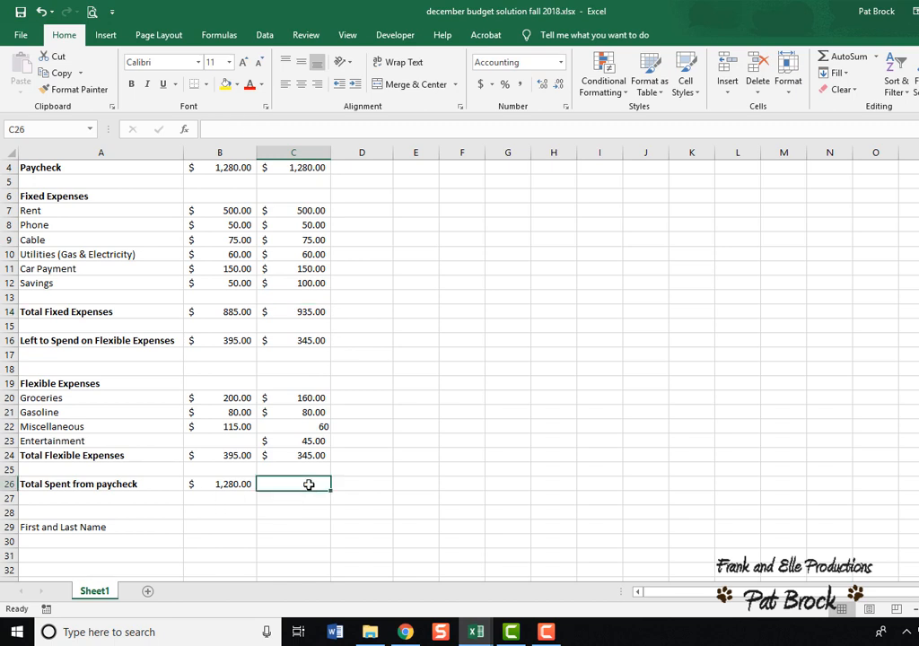
{"action": "type", "text": "="}
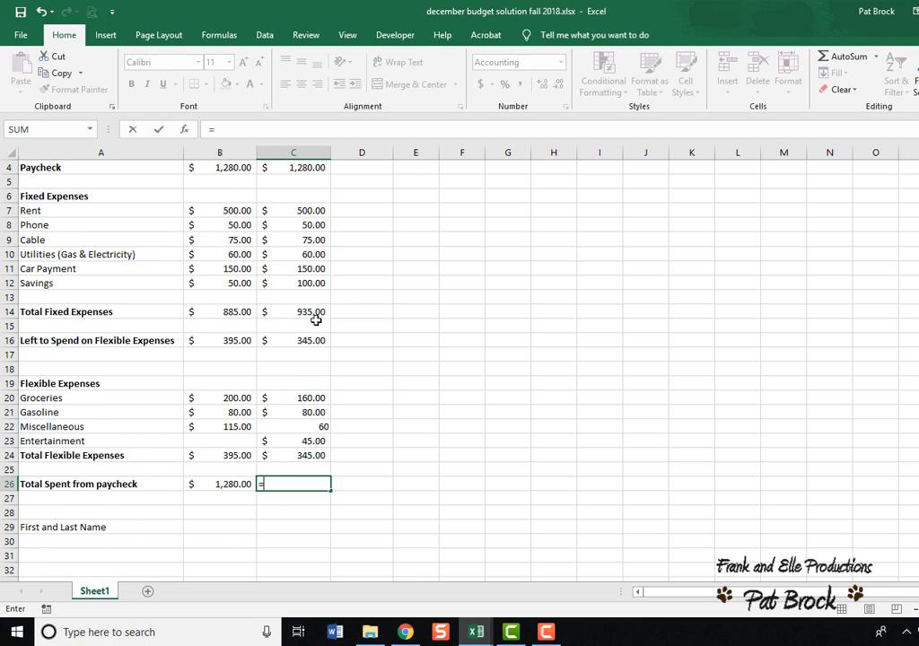
{"action": "type", "text": "c14"}
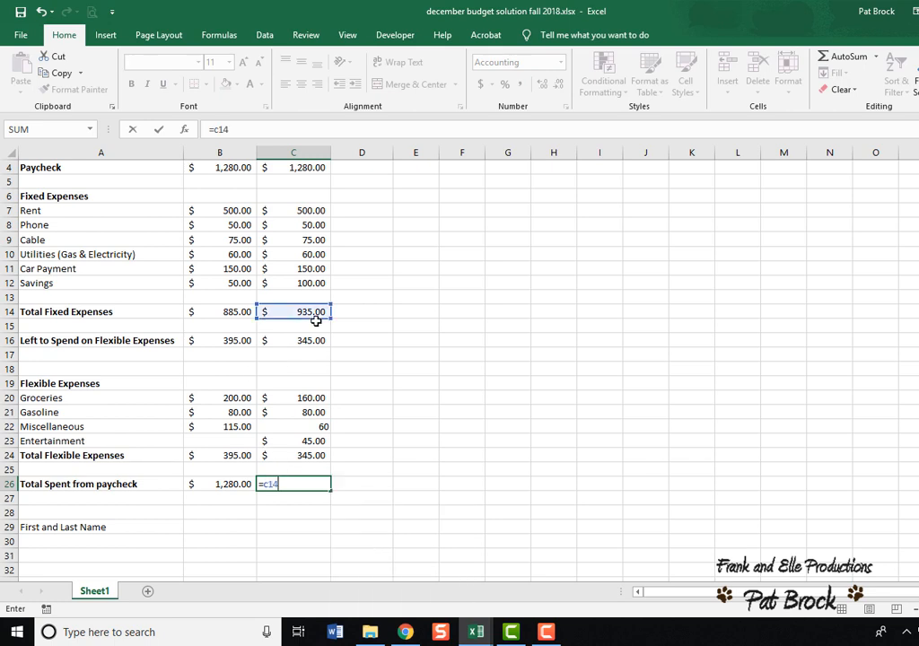
{"action": "type", "text": "+c24"}
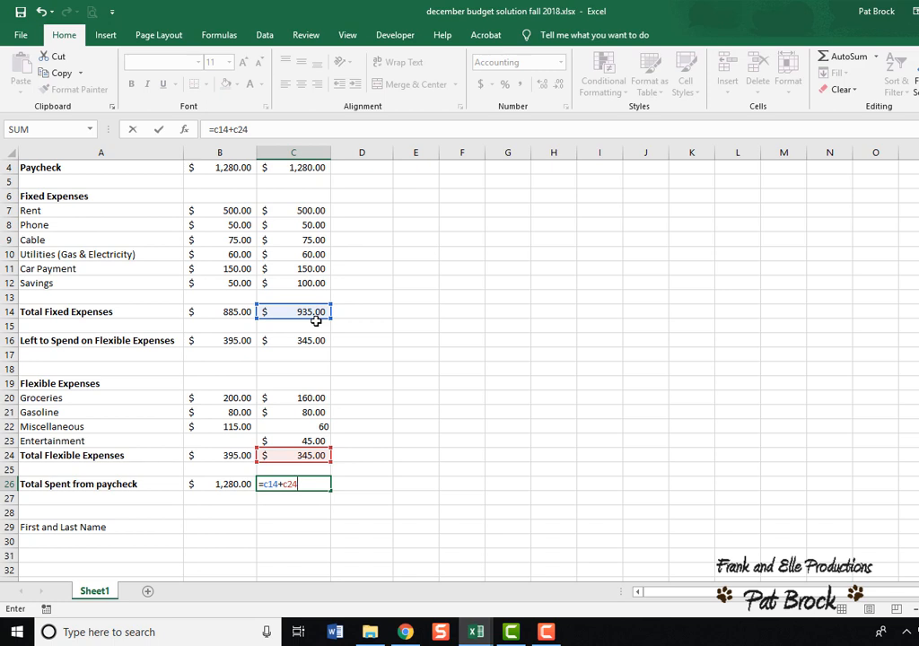
{"action": "key", "text": "Return"}
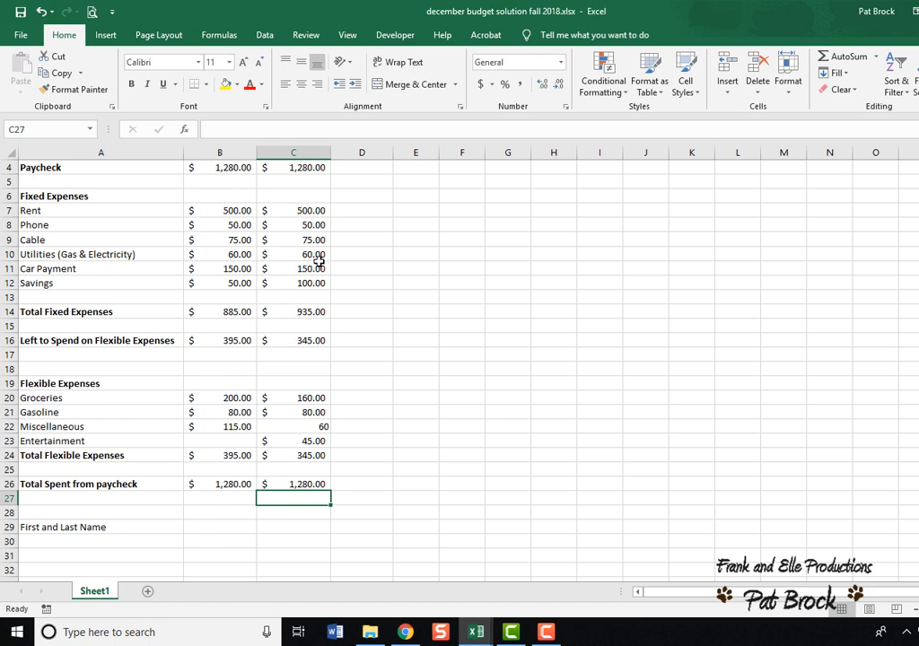
{"action": "left_click", "coordinate": [313, 268]}
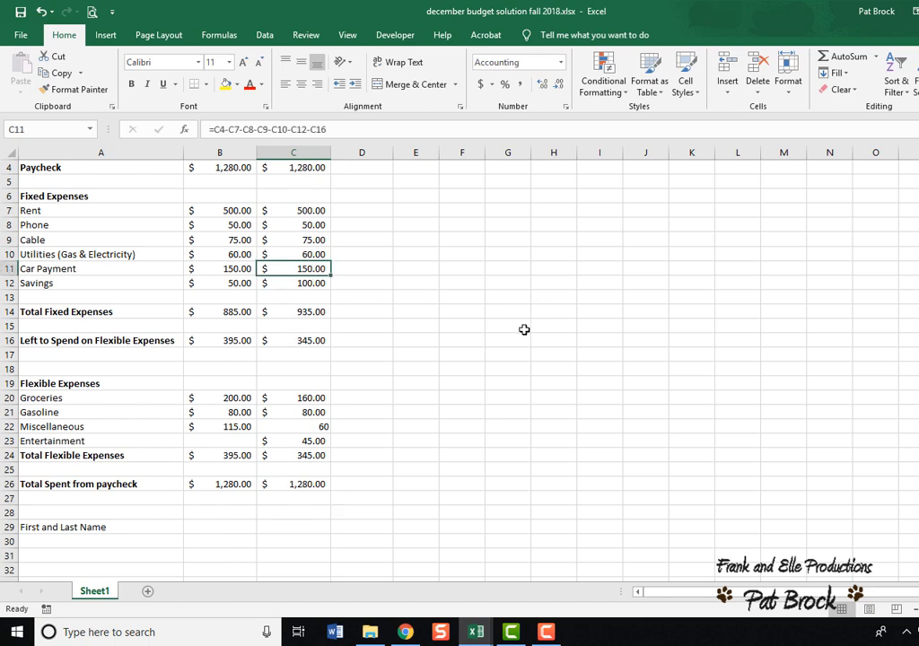